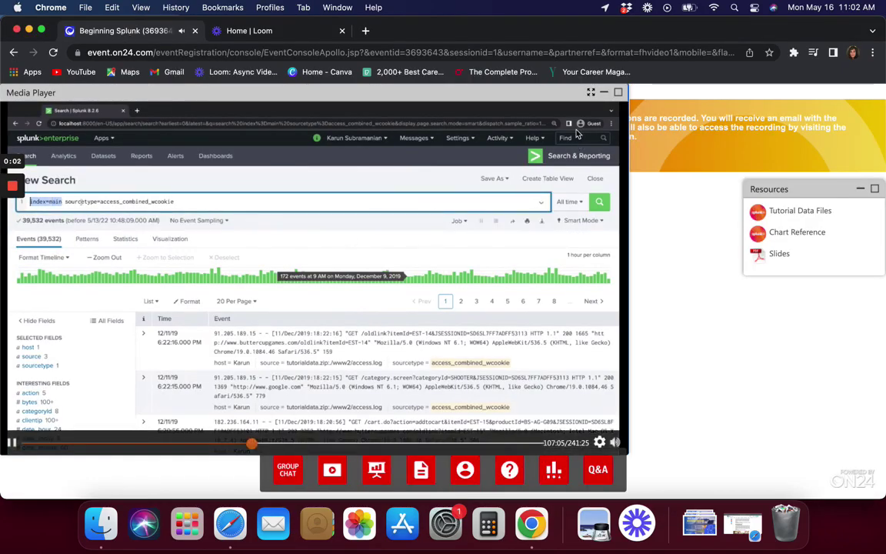
Step: Make Chrome full screen and expand the webinar video to fill the display
key(ctrl+super+f)
double_click(550, 143)
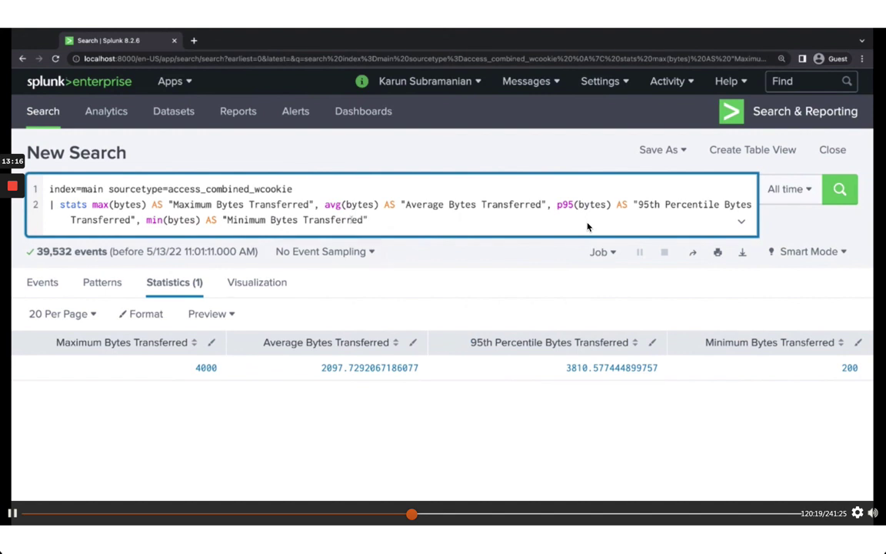
Step: Delete the stats line and rerun the index=main sourcetype=access_combined_wcookie search
triple_click(382, 218)
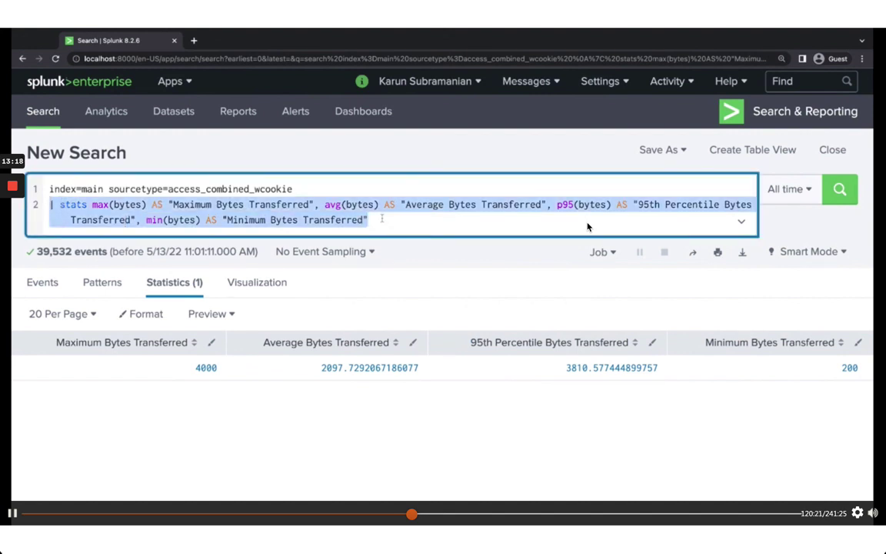
key(BackSpace)
key(BackSpace)
key(Return)
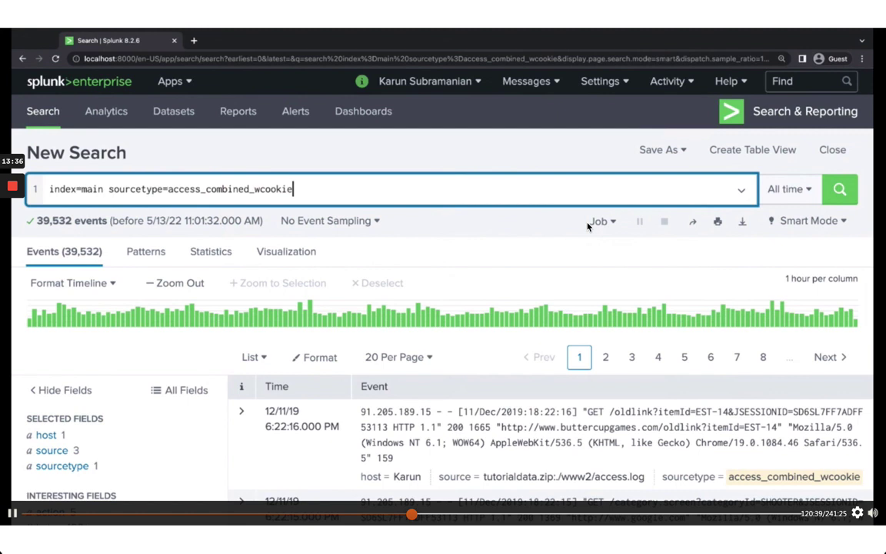
Step: Change the sourcetype from access_combined_wcookie to secure and rerun the search
key(super+Tab)
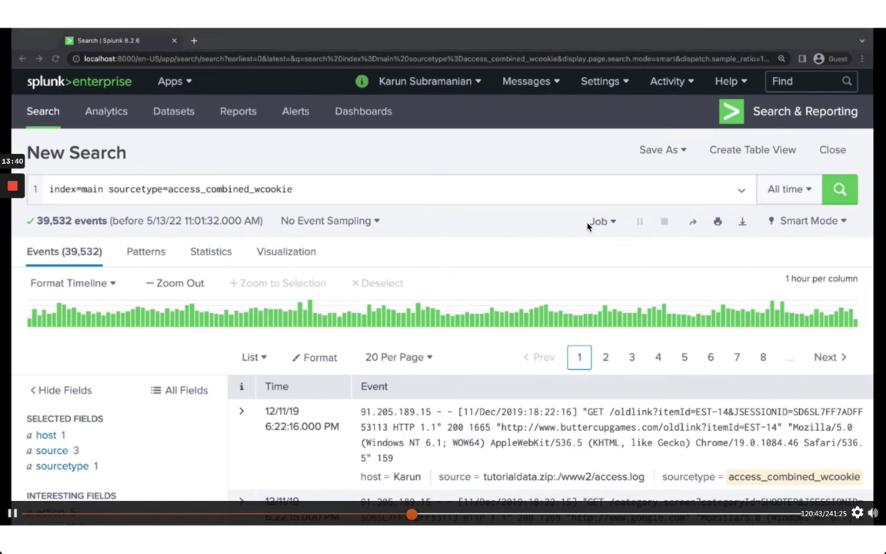
key(super+Tab)
key(Left)
key(Left)
key(Left)
key(Left)
key(Left)
key(Left)
key(Left)
key(Left)
key(Left)
key(Left)
key(Left)
key(Left)
key(Left)
key(Left)
key(Left)
key(Left)
key(Left)
key(Left)
key(Left)
key(Left)
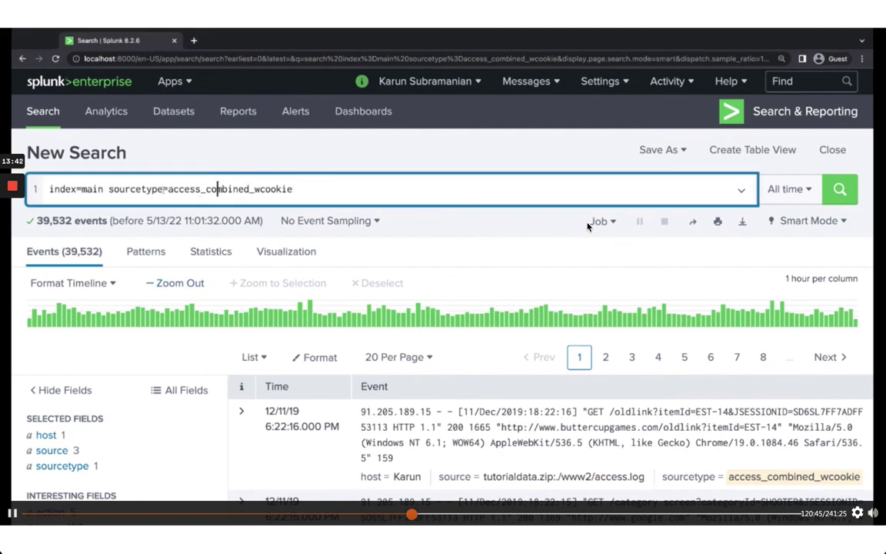
key(shift+End)
text(secure)
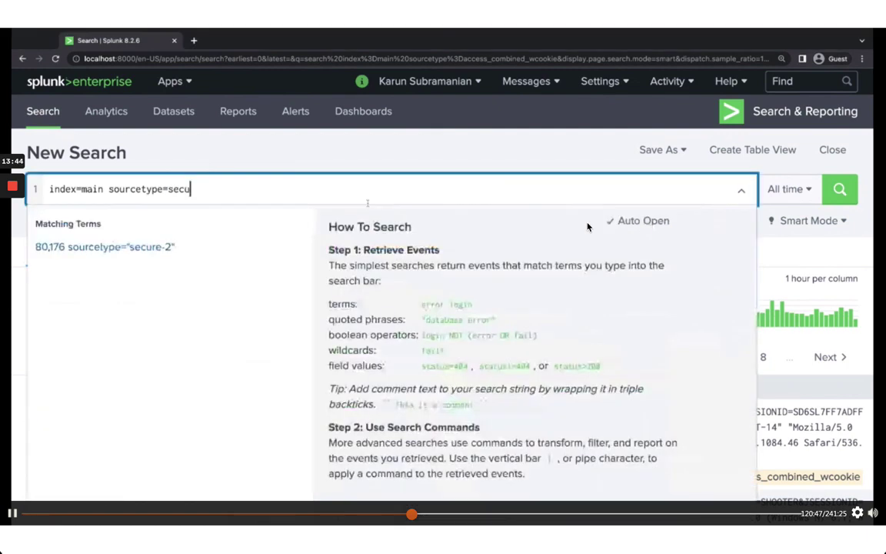
key(Return)
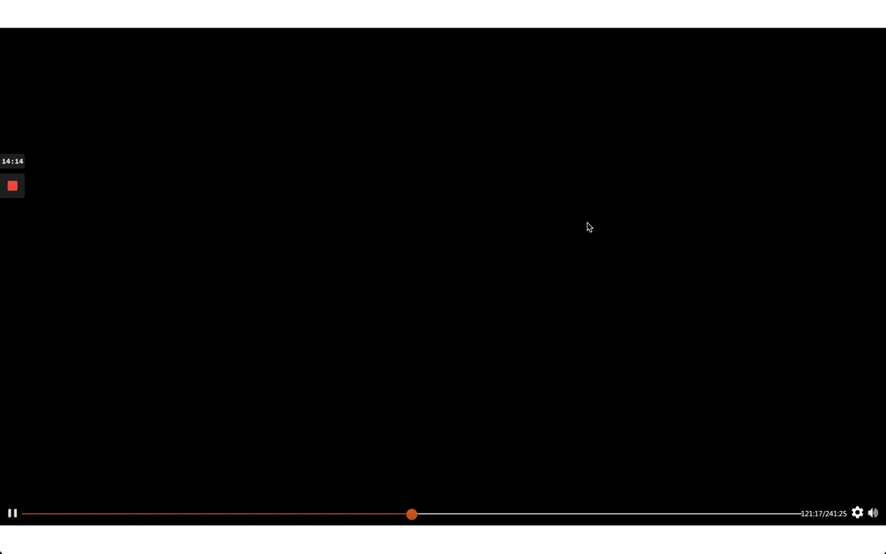
Step: Let the webinar play until the secure-2 Sunday search with 6,049 events appears
mouse_move(11, 188)
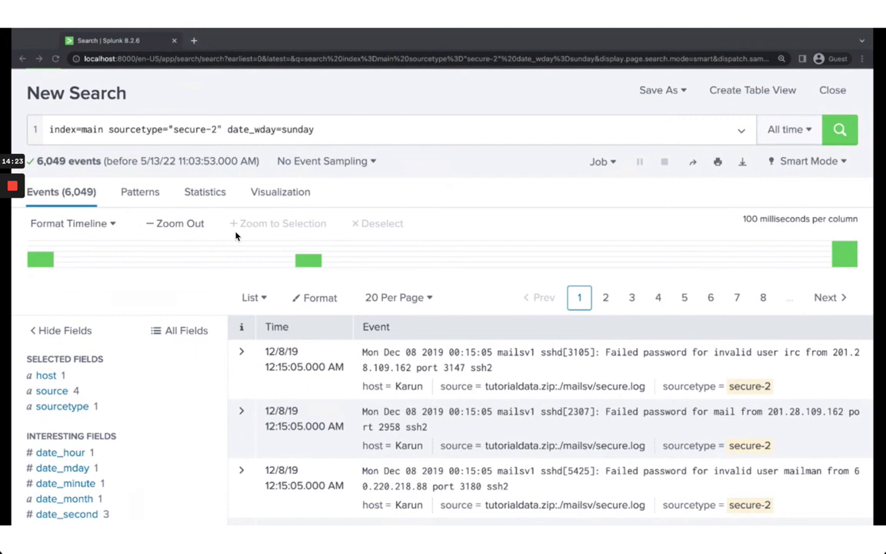
Step: Remove date_wday=sunday from the query and rerun to get all 40,088 secure-2 events
click(419, 39)
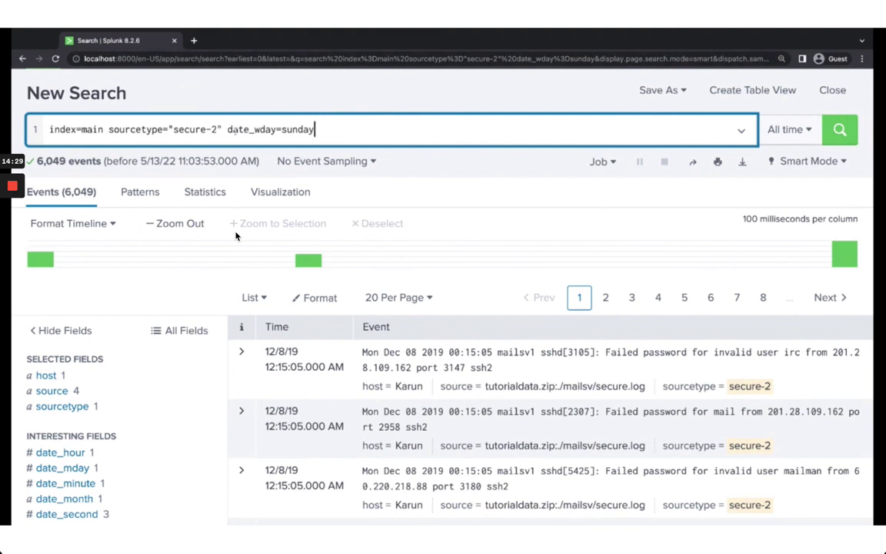
drag(227, 129, 318, 48)
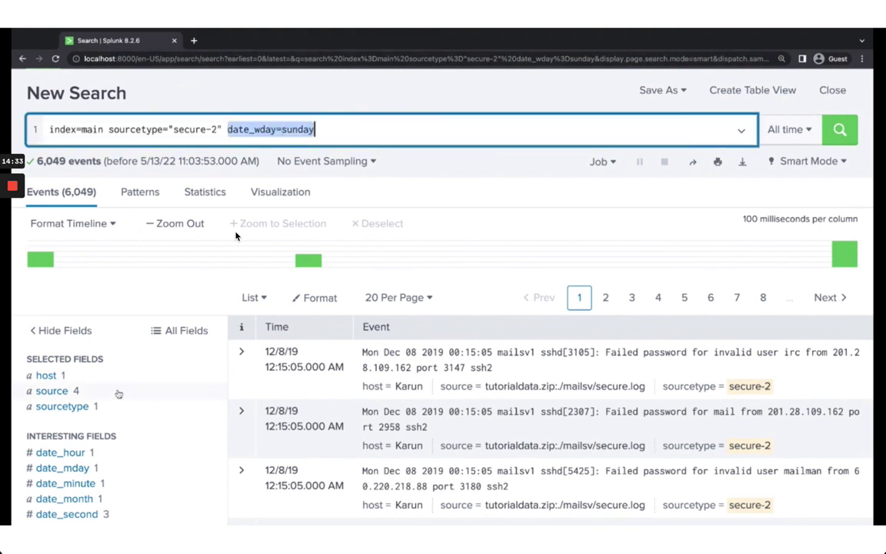
scroll(112, 396, down, 3)
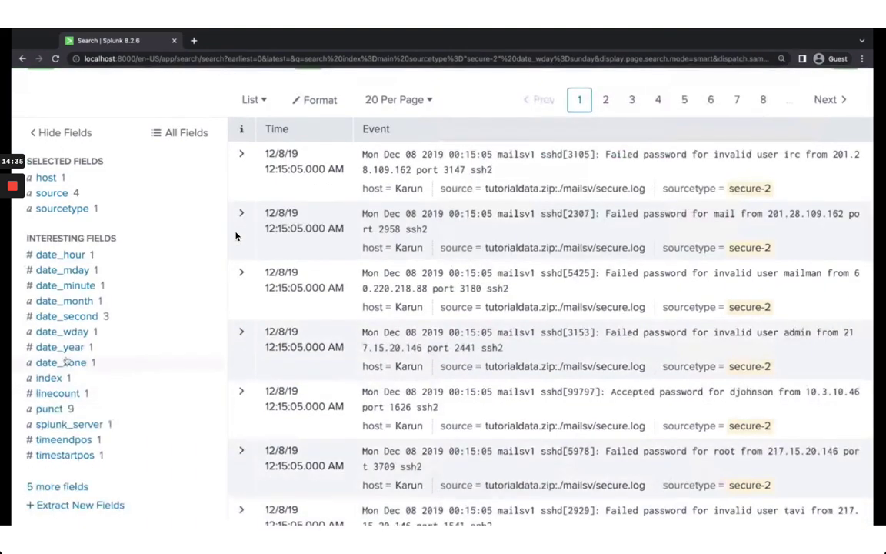
scroll(70, 371, down, 1)
scroll(69, 371, up, 4)
click(218, 189)
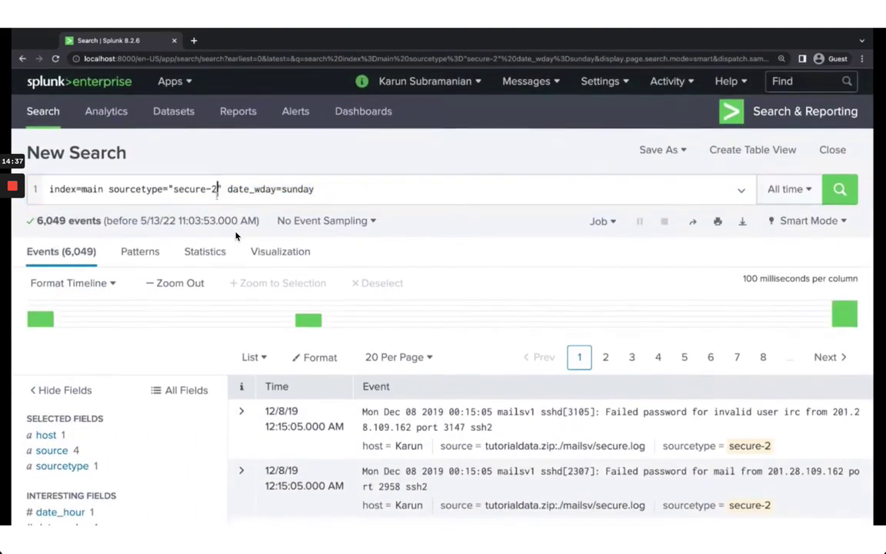
drag(225, 189, 368, 198)
key(BackSpace)
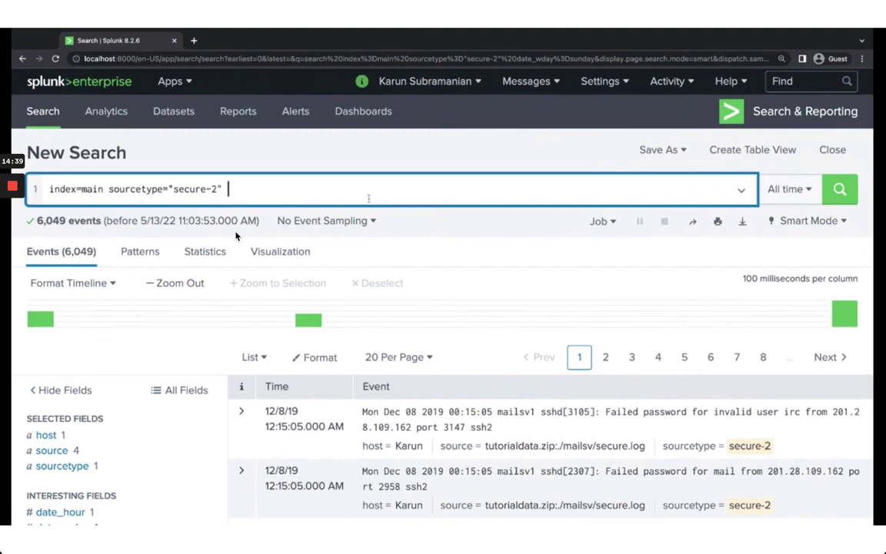
key(BackSpace)
key(Return)
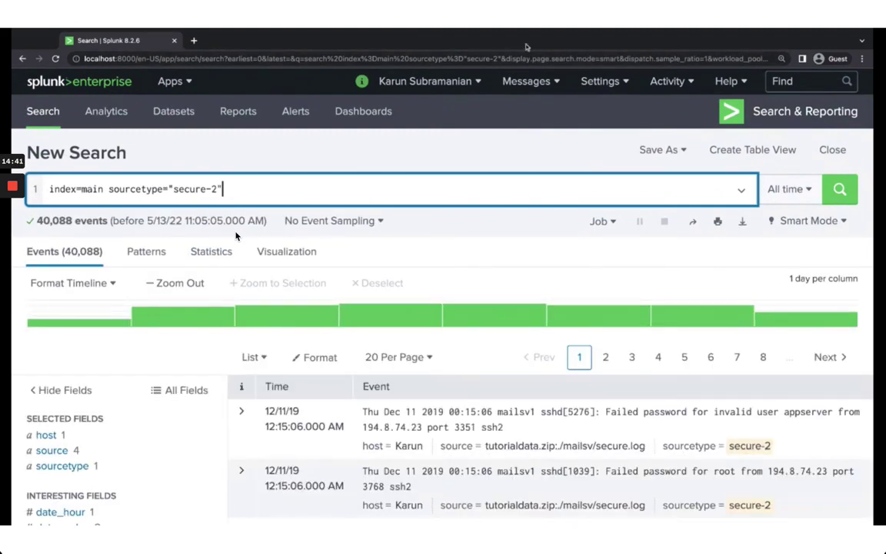
scroll(236, 236, down, 3)
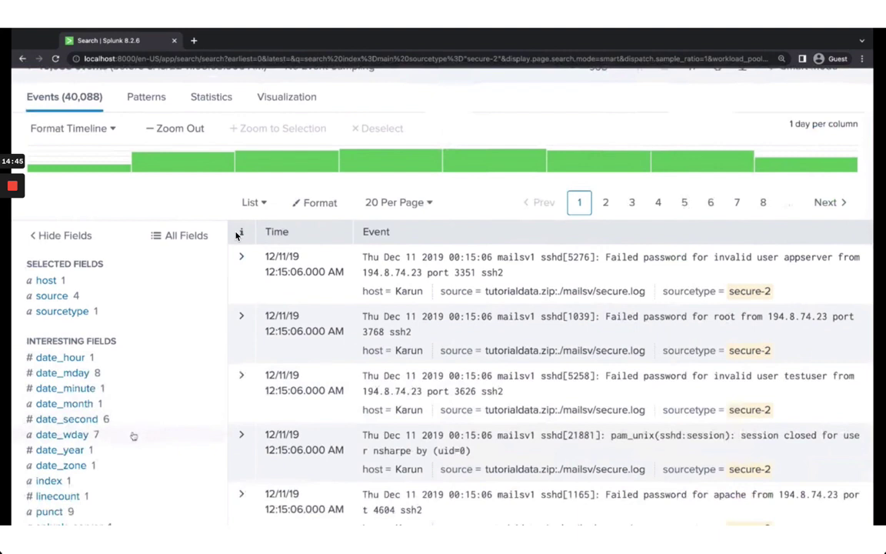
click(62, 436)
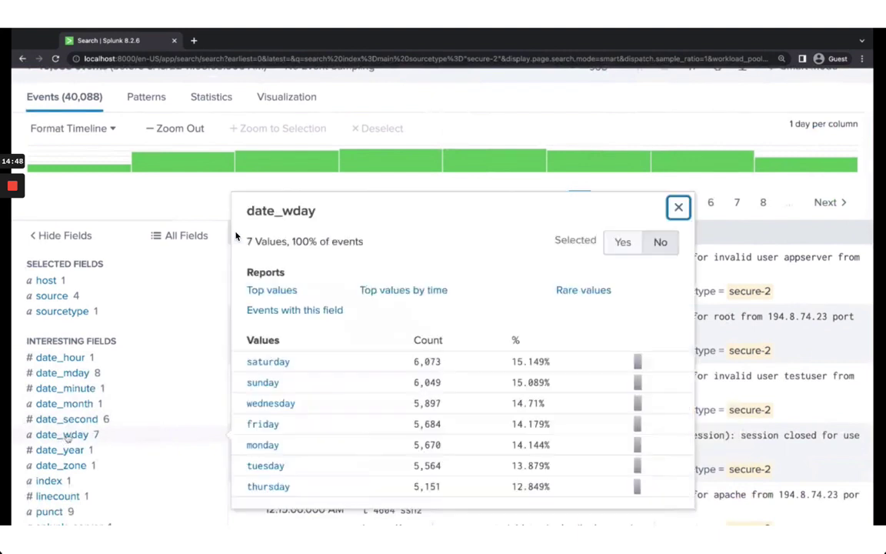
click(263, 383)
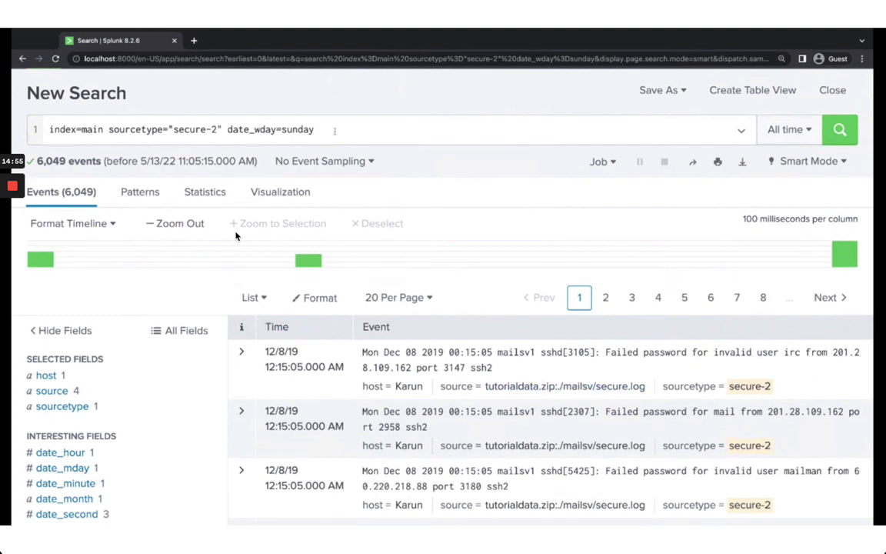
click(334, 130)
key(shift+Left)
key(shift+Left)
key(shift+Left)
key(shift+Left)
key(shift+Left)
key(shift+Left)
key(shift+Left)
key(shift+Left)
key(shift+Left)
key(shift+Left)
key(shift+Left)
key(shift+Left)
key(shift+Left)
key(shift+Left)
key(shift+Left)
key(shift+Left)
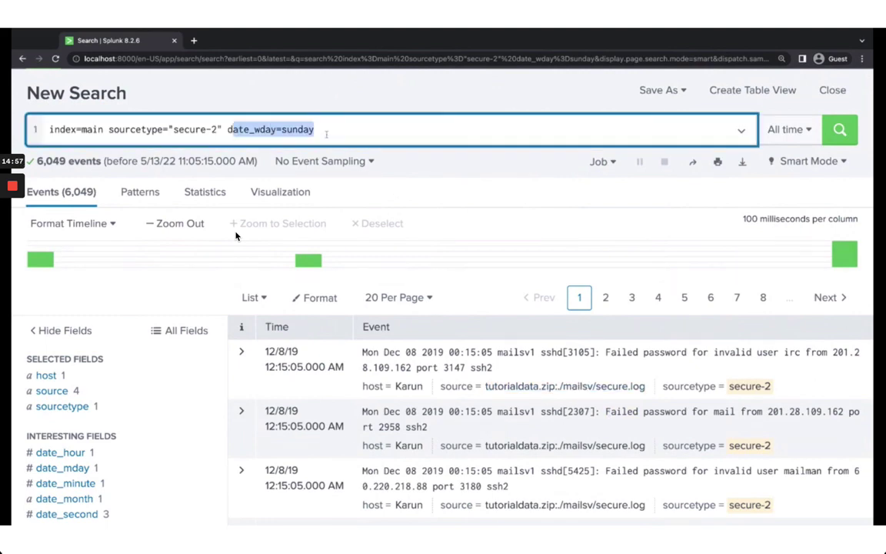
key(BackSpace)
key(BackSpace)
key(BackSpace)
key(Return)
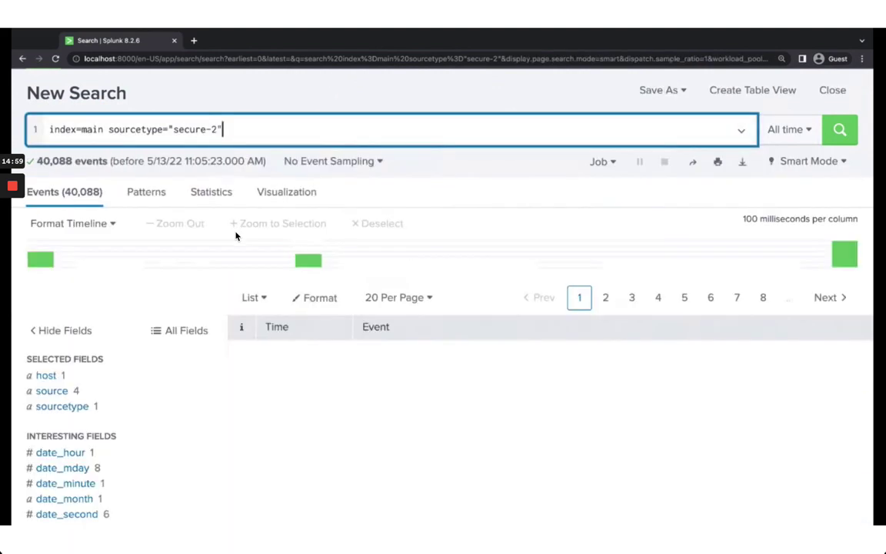
scroll(139, 366, down, 5)
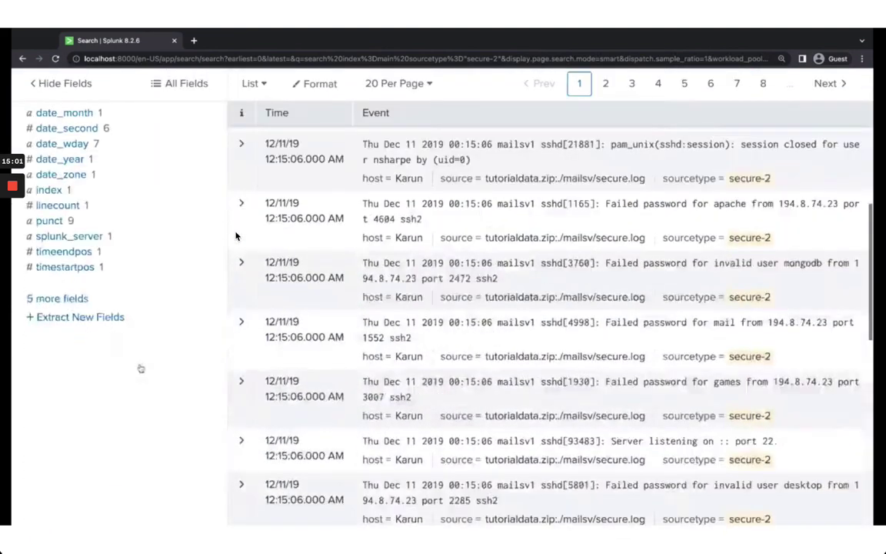
scroll(236, 236, up, 3)
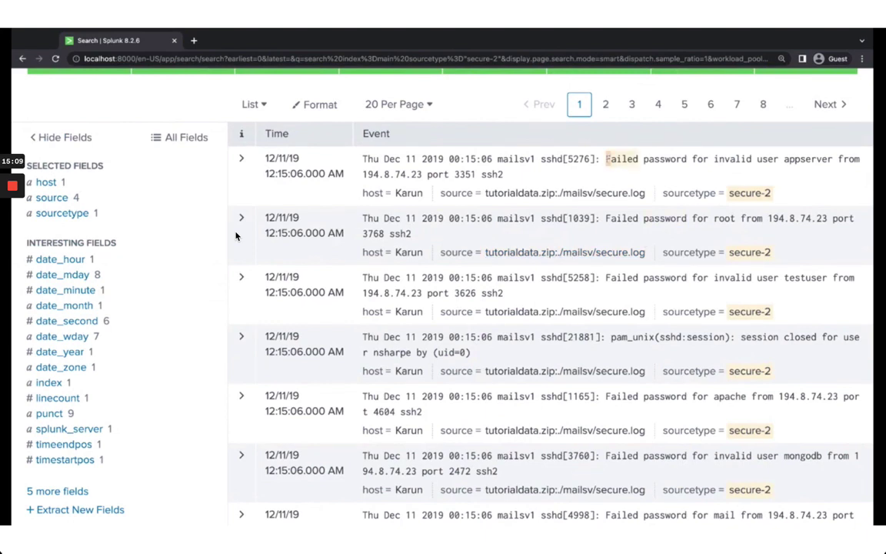
drag(606, 158, 831, 158)
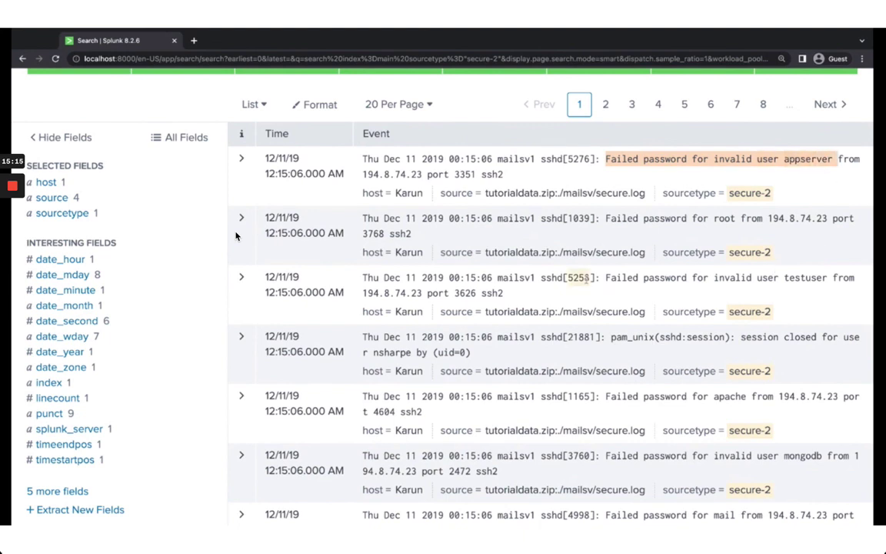
drag(605, 278, 777, 278)
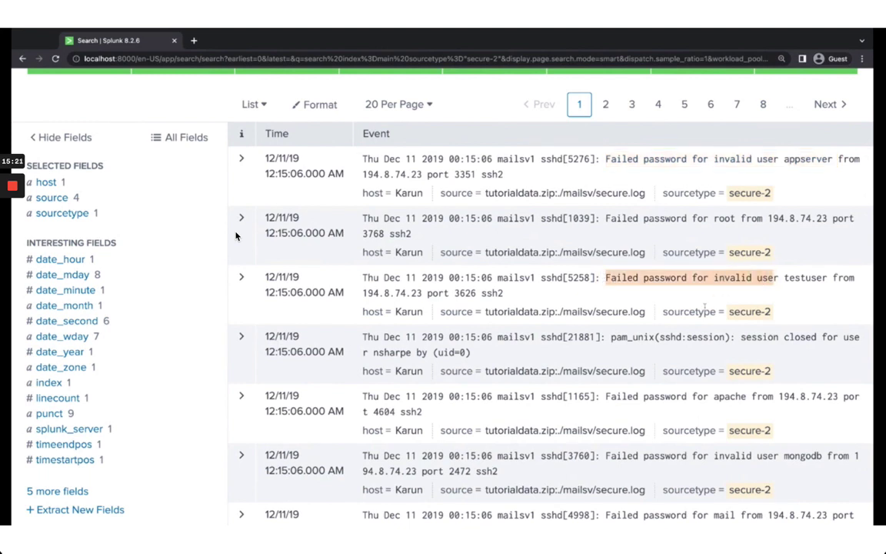
click(686, 219)
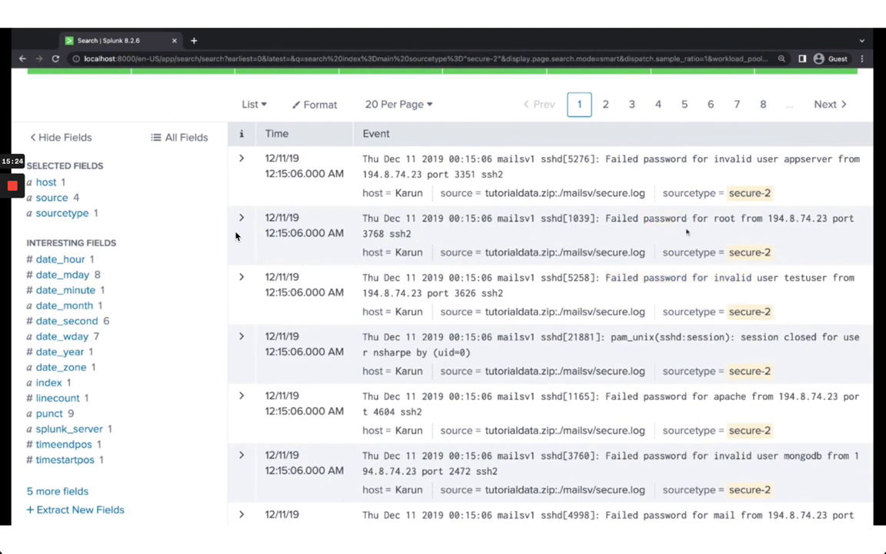
click(801, 279)
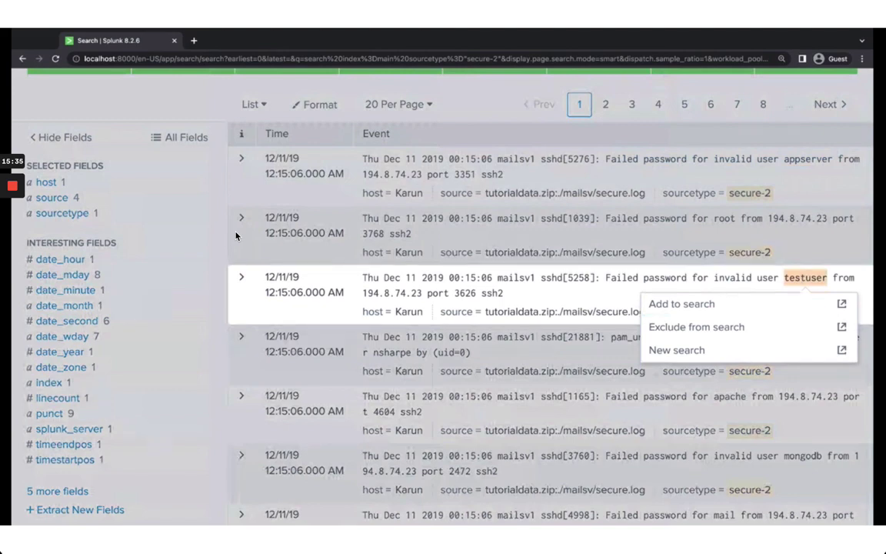
click(235, 236)
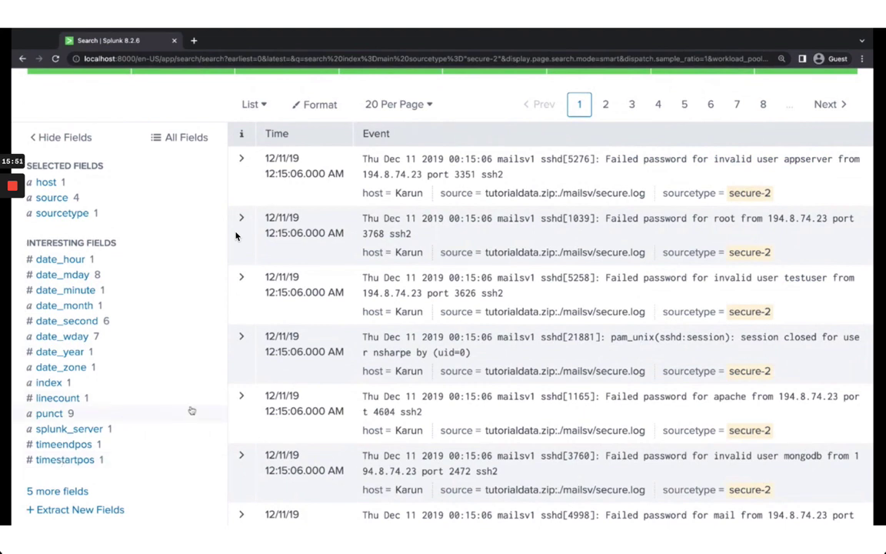
scroll(576, 469, up, 1)
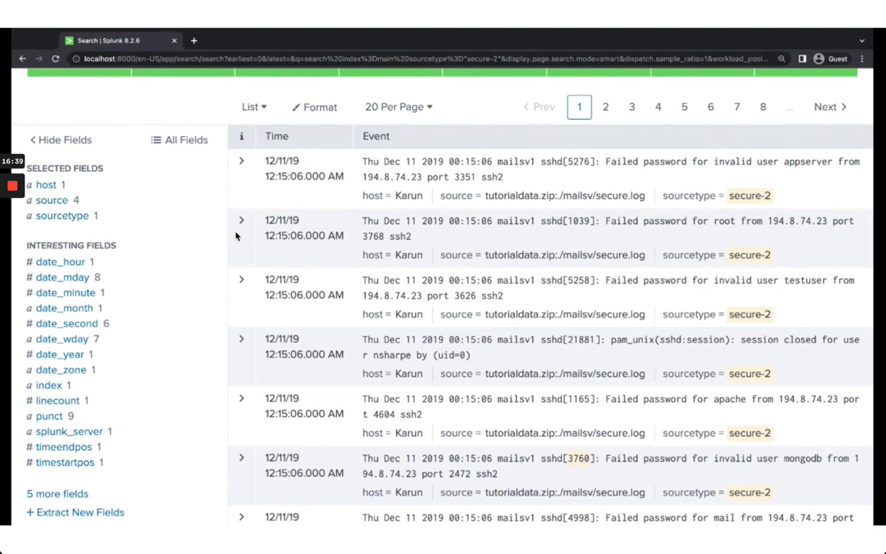
scroll(236, 236, up, 4)
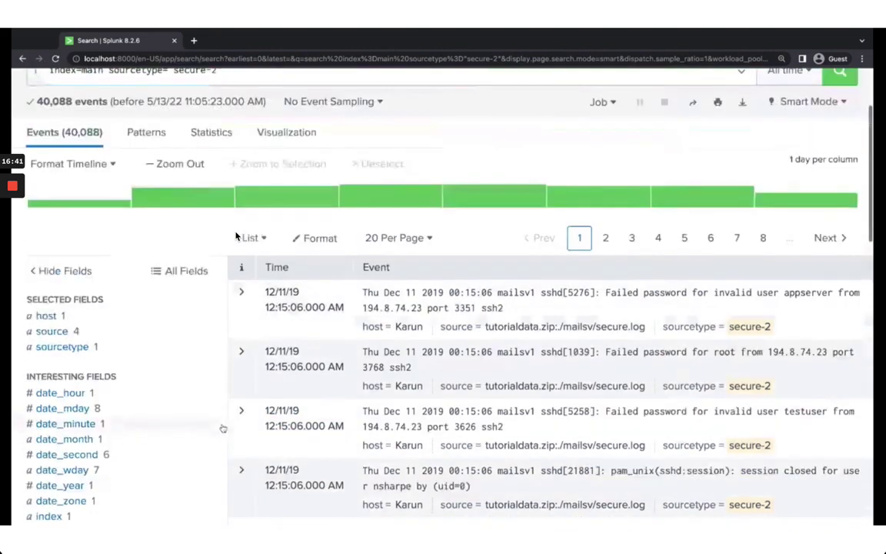
scroll(236, 236, down, 1)
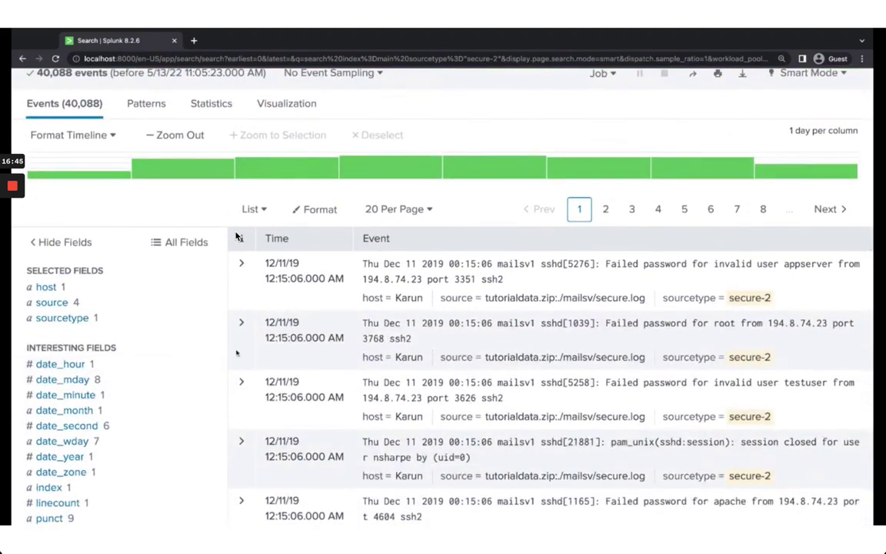
scroll(236, 236, up, 1)
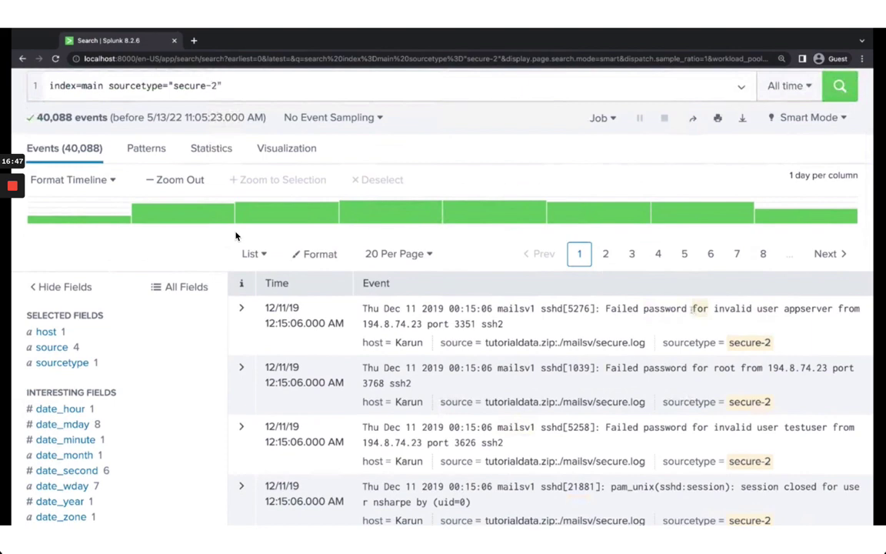
Step: Append the quoted phrase "Failed password" to the query and rerun, narrowing to 33,253 events
drag(605, 309, 688, 308)
key(ctrl+c)
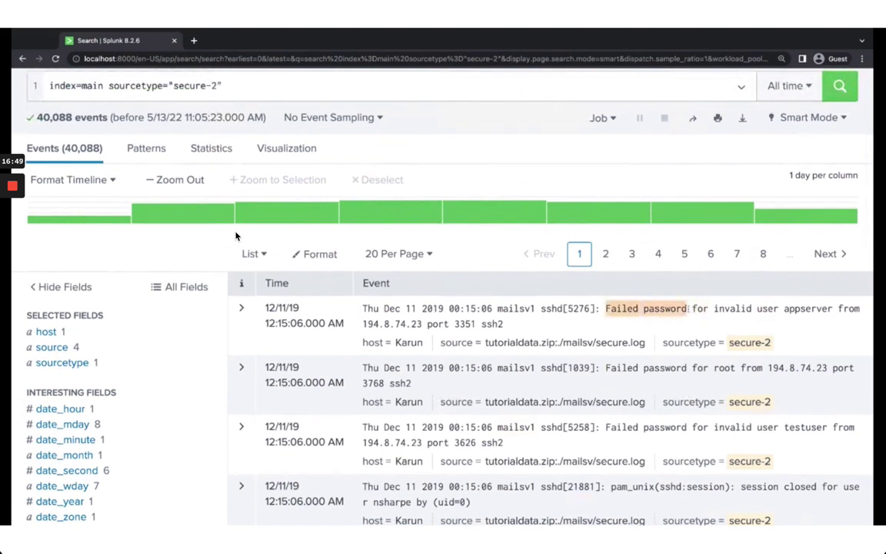
scroll(236, 236, up, 2)
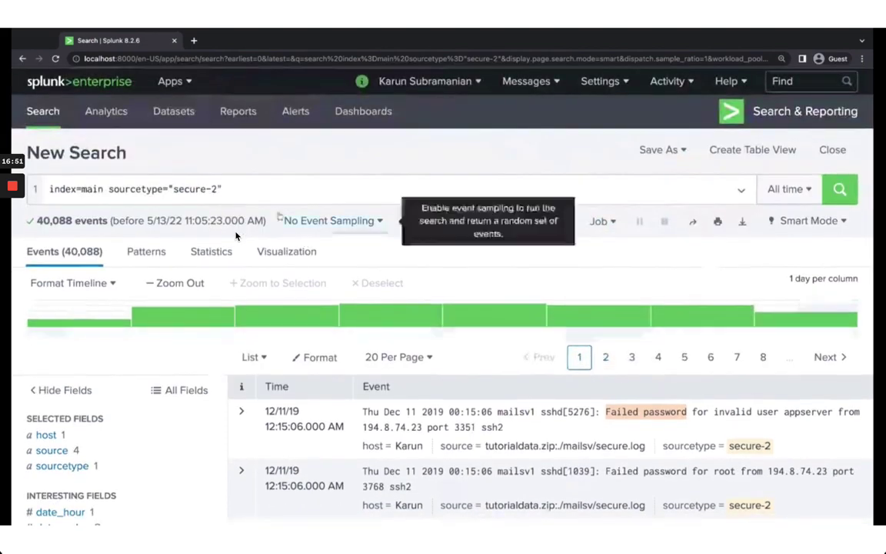
click(280, 197)
text(")
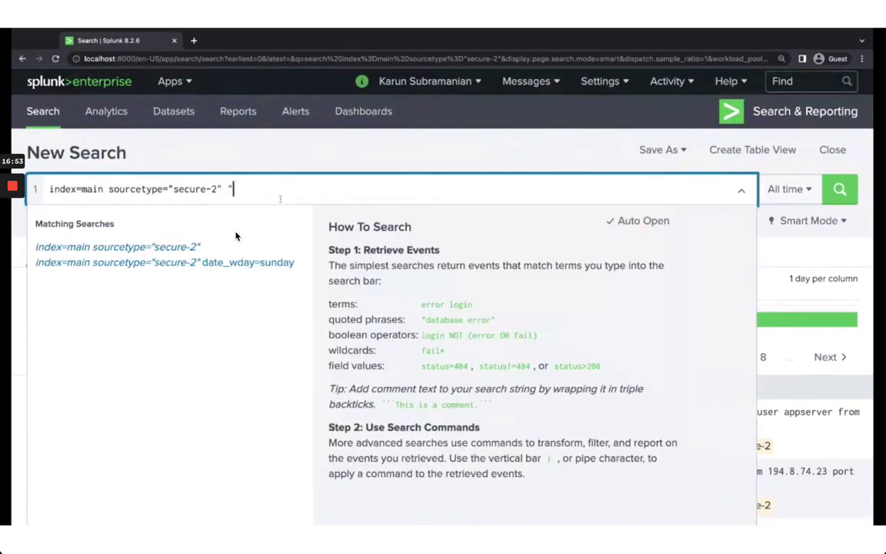
key(ctrl+v)
text(")
key(Return)
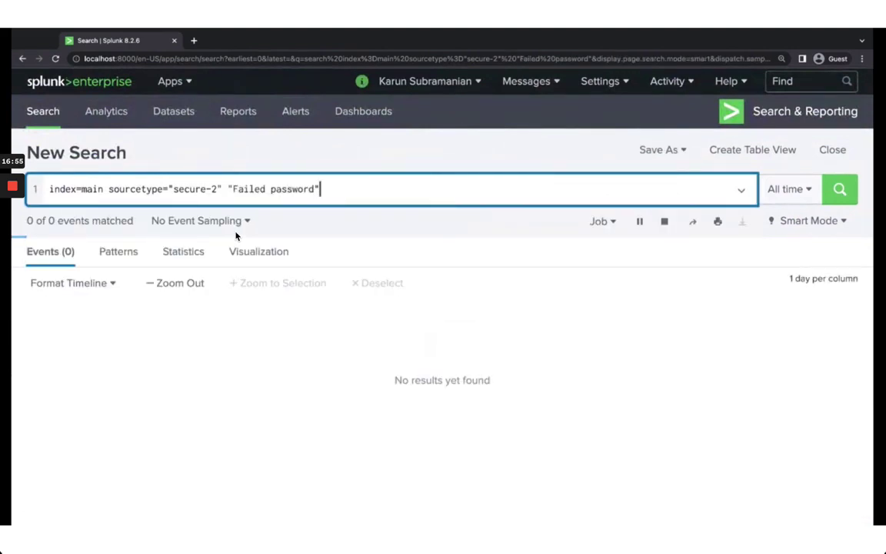
Step: Inspect the search options for the appserver and testuser values in the results
scroll(236, 236, down, 1)
scroll(236, 236, down, 2)
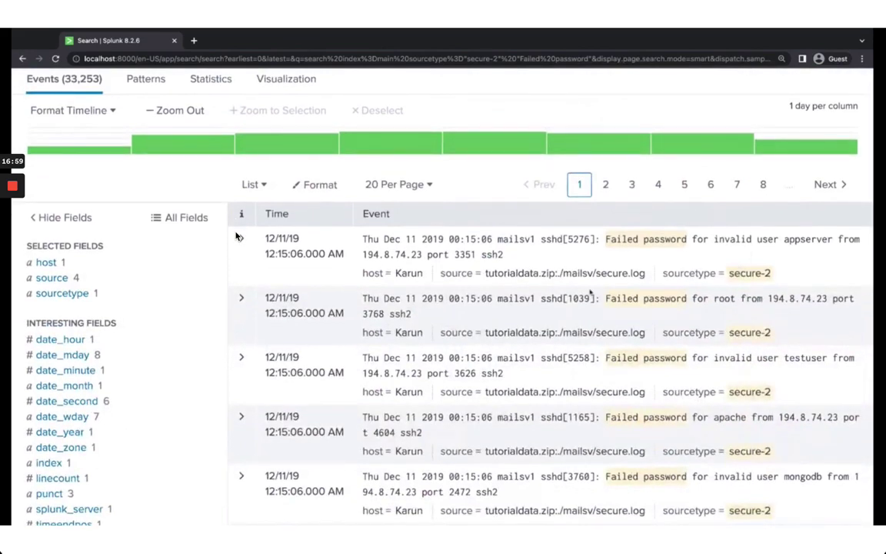
click(804, 239)
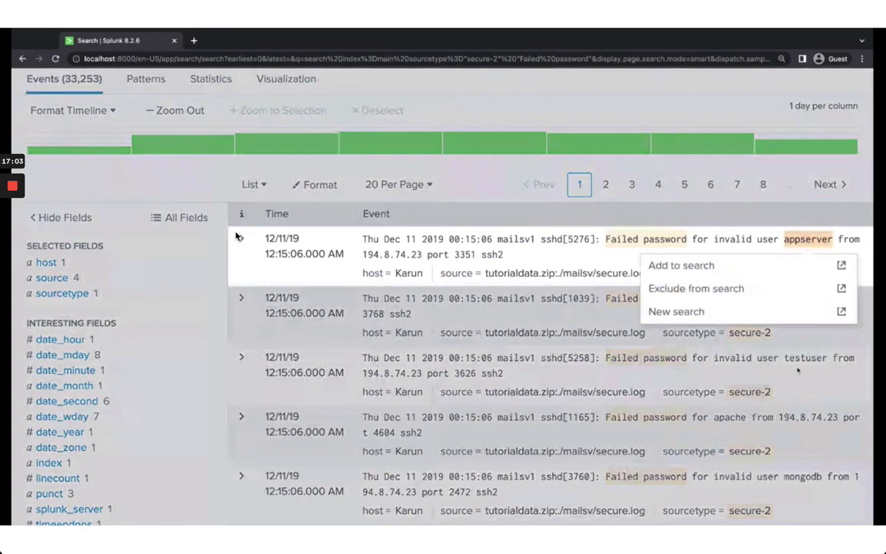
click(721, 330)
click(805, 357)
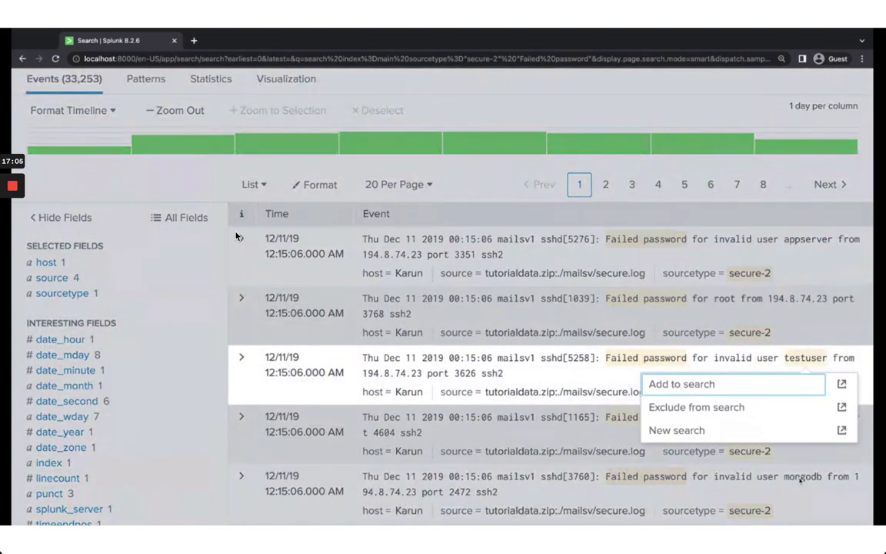
click(713, 493)
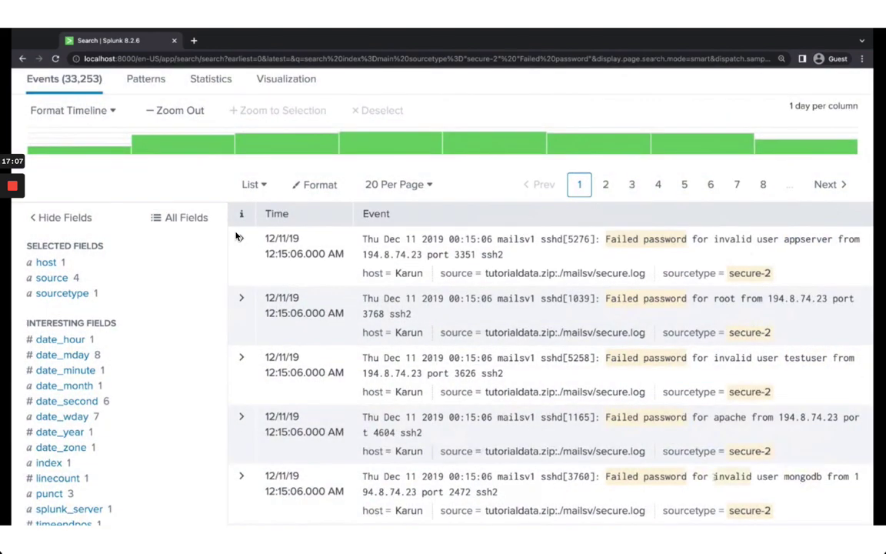
scroll(238, 236, down, 2)
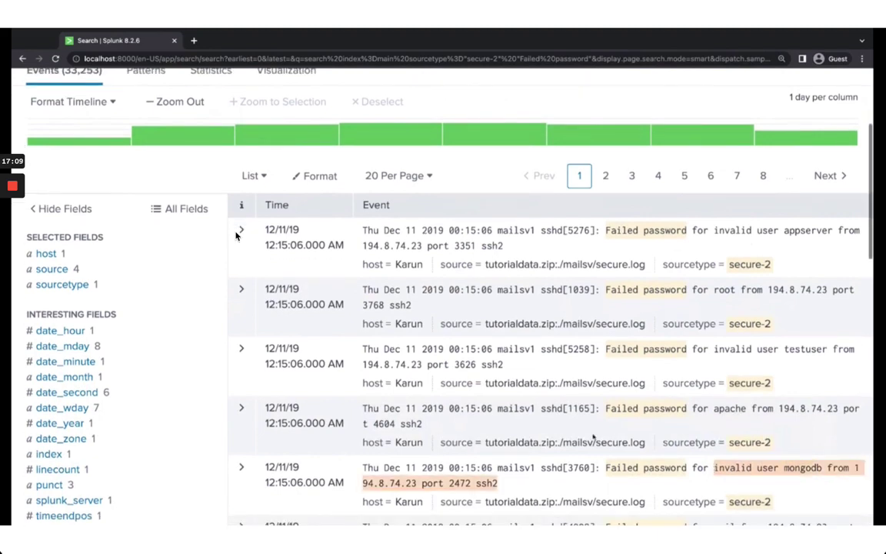
scroll(238, 236, down, 6)
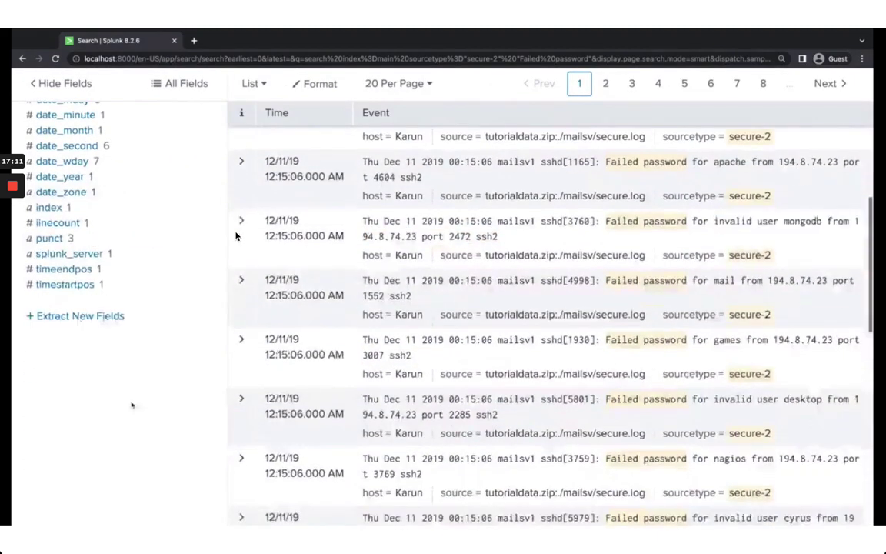
Step: Start a new field extraction with the appserver sshd[5276] failed-password event as sample
click(104, 321)
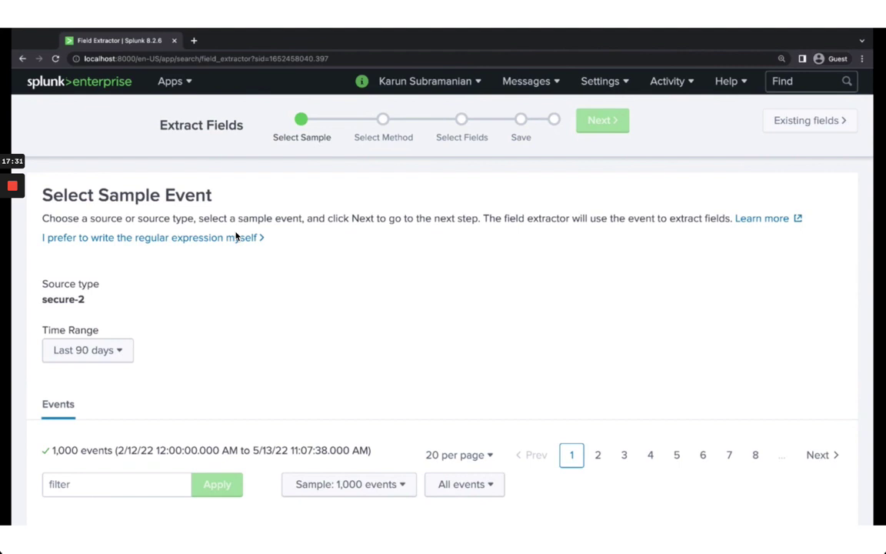
scroll(236, 237, down, 3)
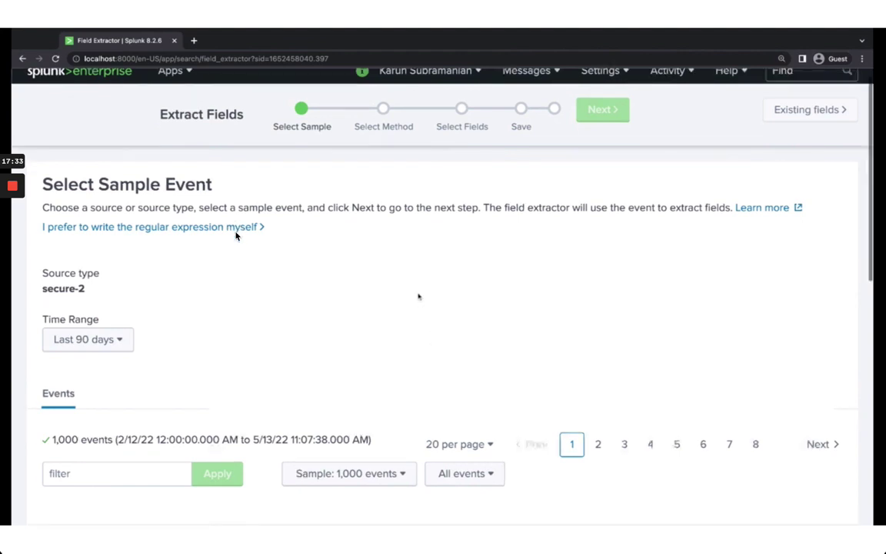
scroll(236, 237, up, 2)
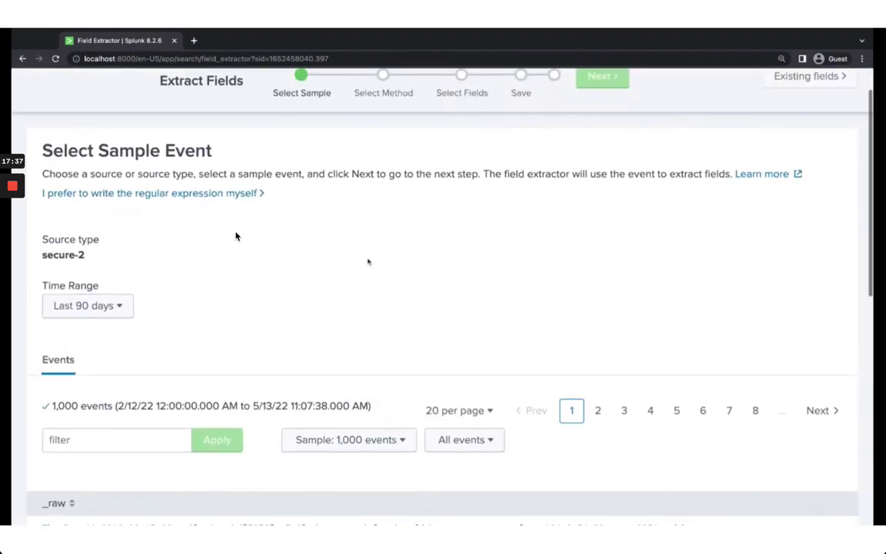
scroll(236, 237, down, 3)
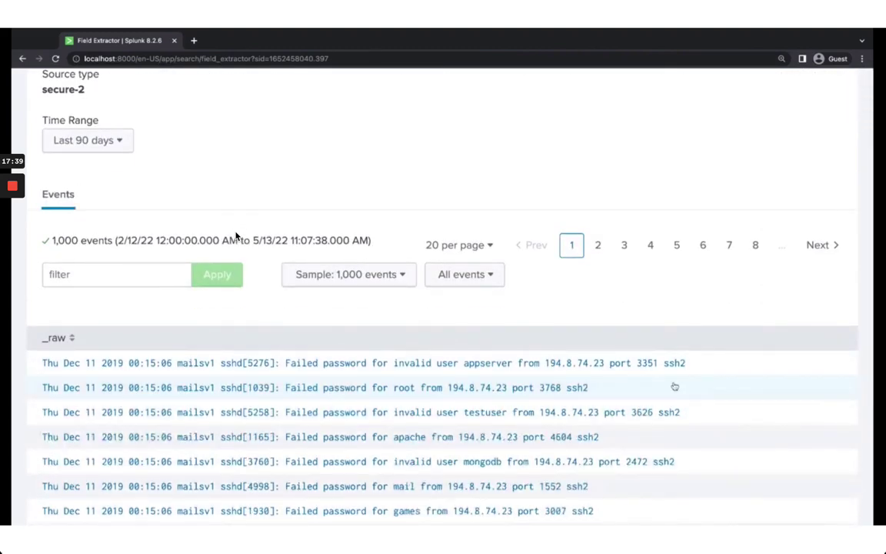
click(562, 369)
scroll(562, 369, up, 3)
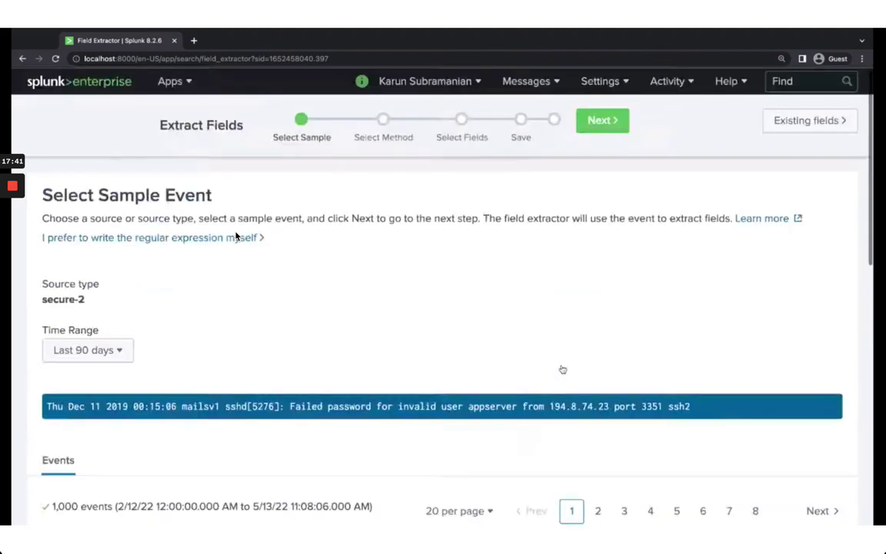
scroll(459, 343, down, 4)
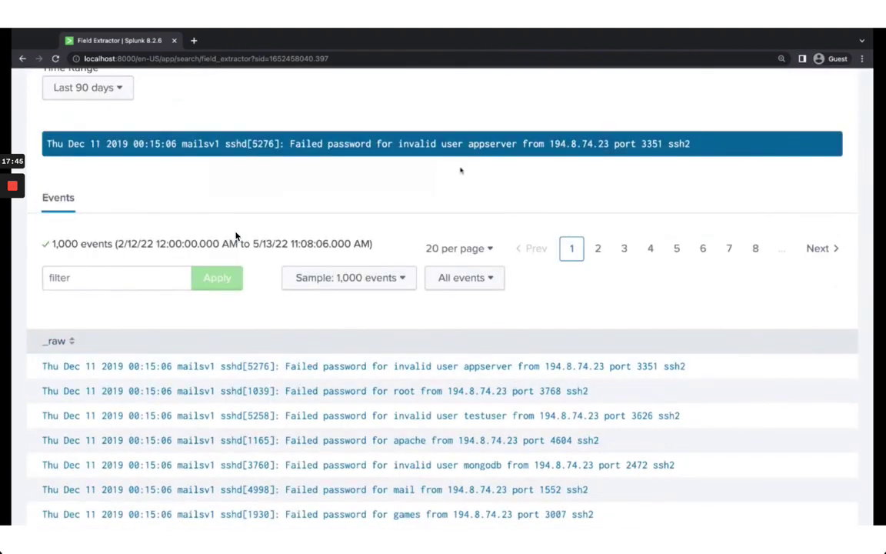
scroll(278, 200, up, 5)
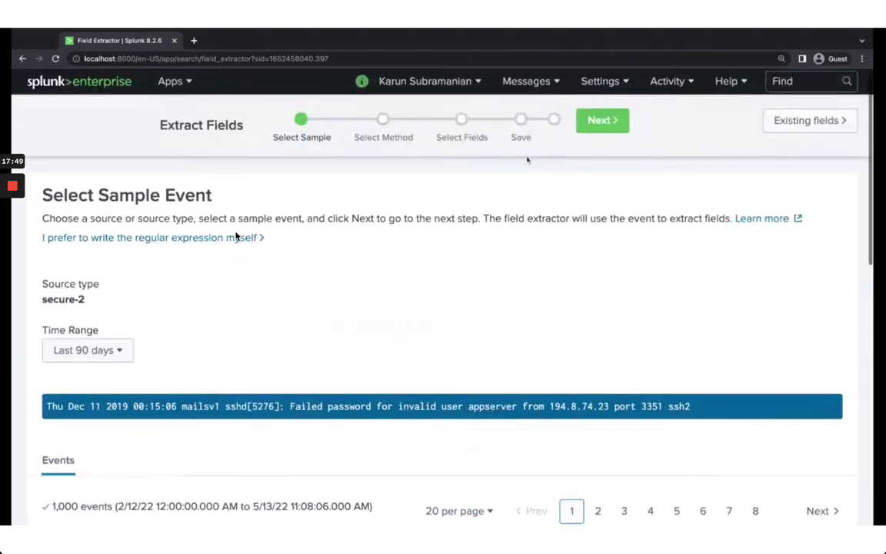
click(607, 123)
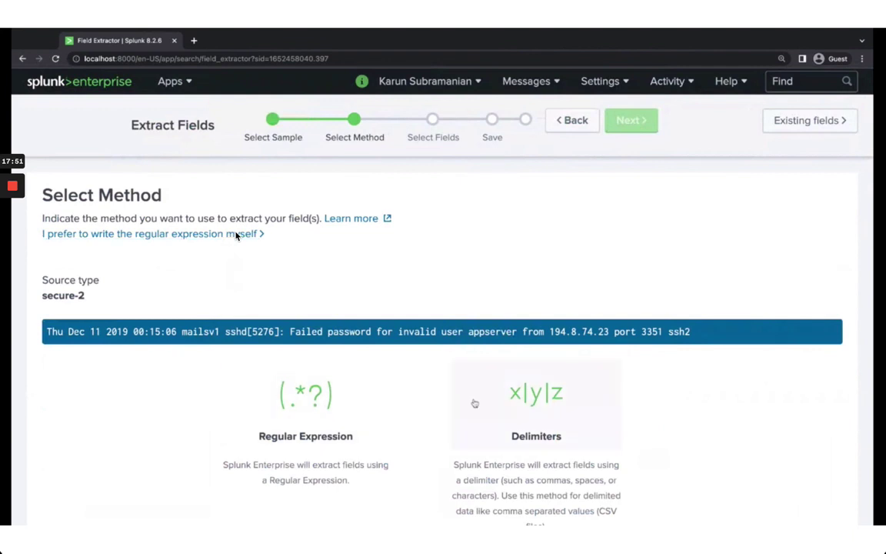
Step: Choose the Regular Expression extraction method and continue to field selection
scroll(475, 405, down, 1)
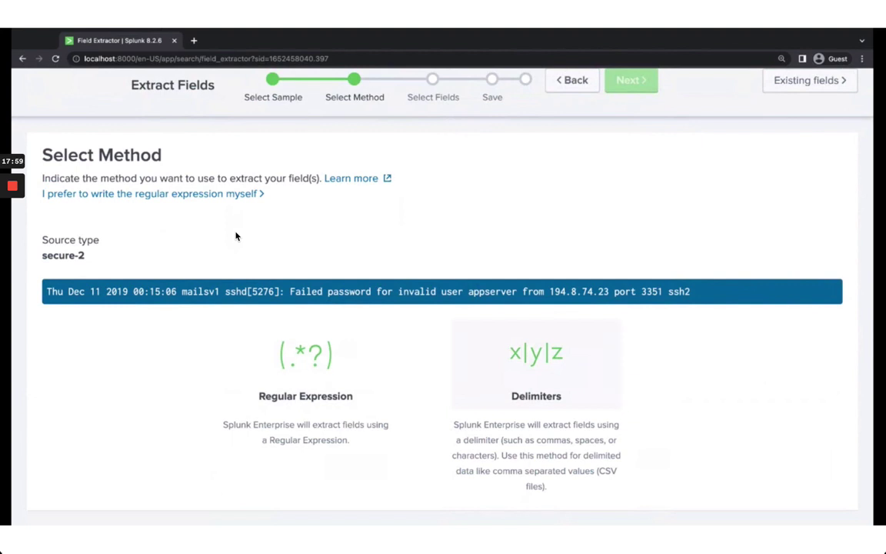
click(297, 356)
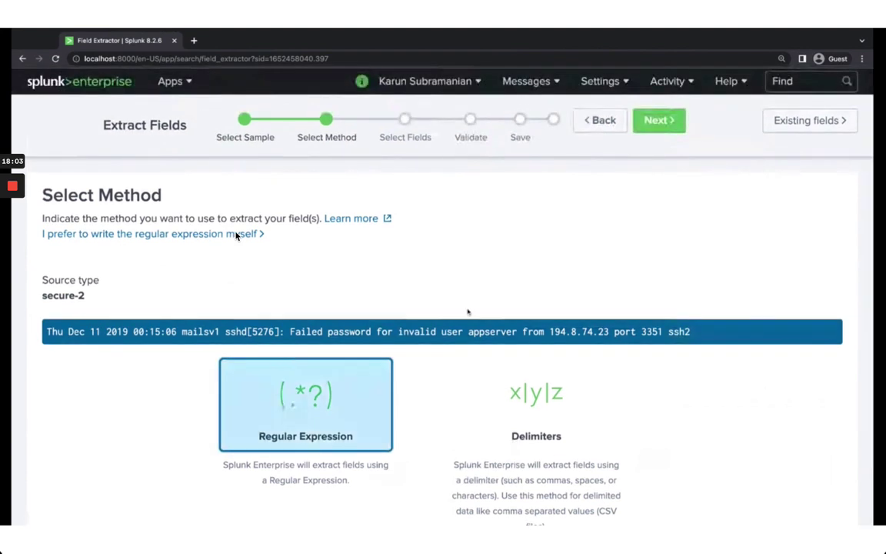
scroll(468, 310, down, 1)
scroll(236, 236, up, 1)
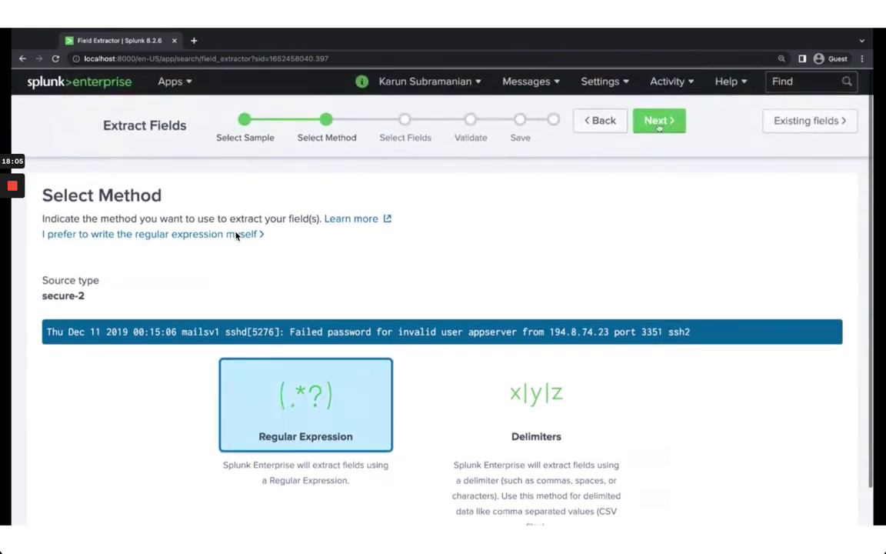
click(659, 123)
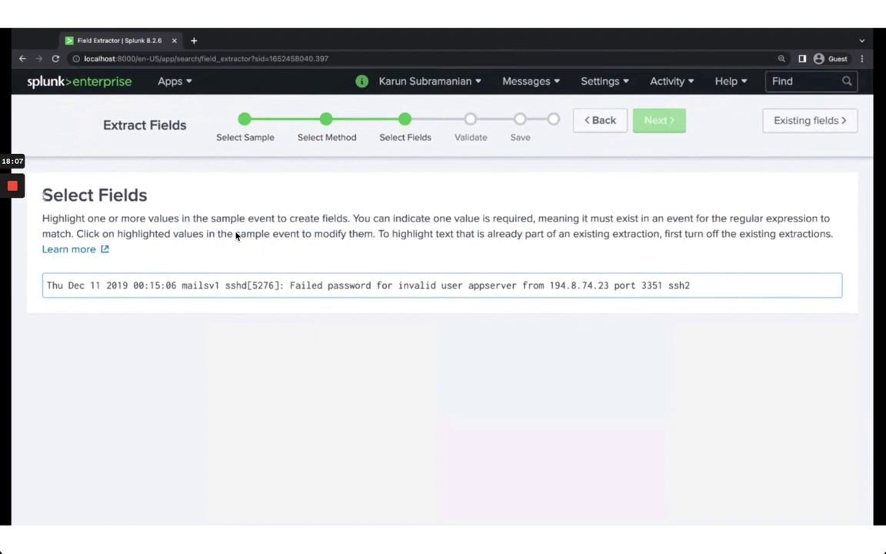
Step: Mark appserver as a field named USERNAME, add the extraction, and review the preview
double_click(491, 285)
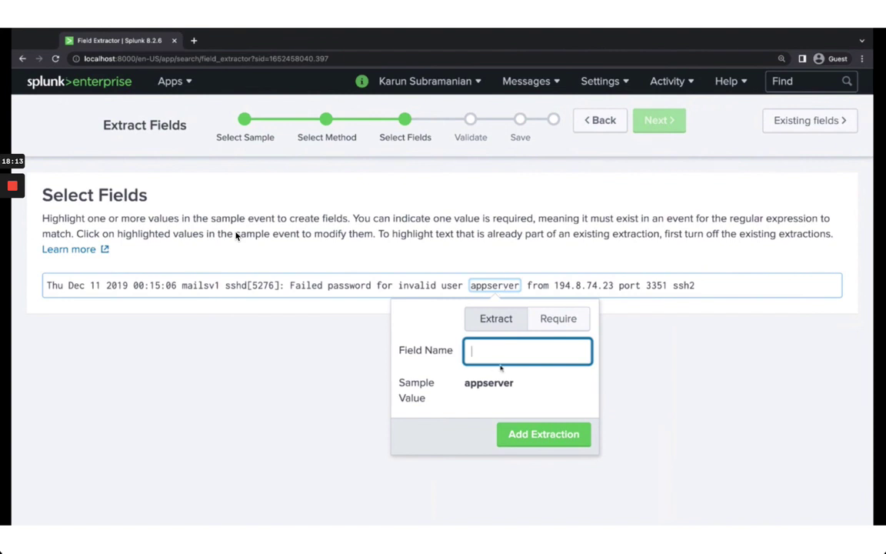
text(USERNAME)
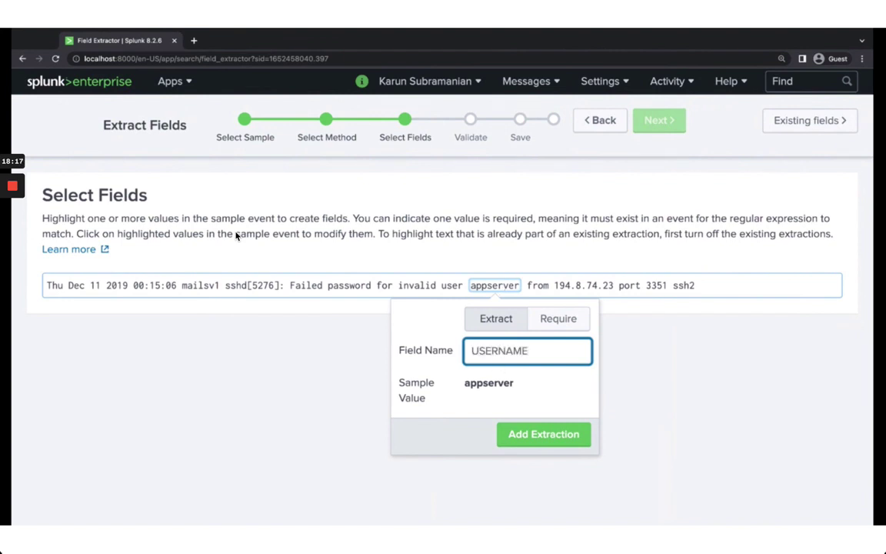
click(544, 435)
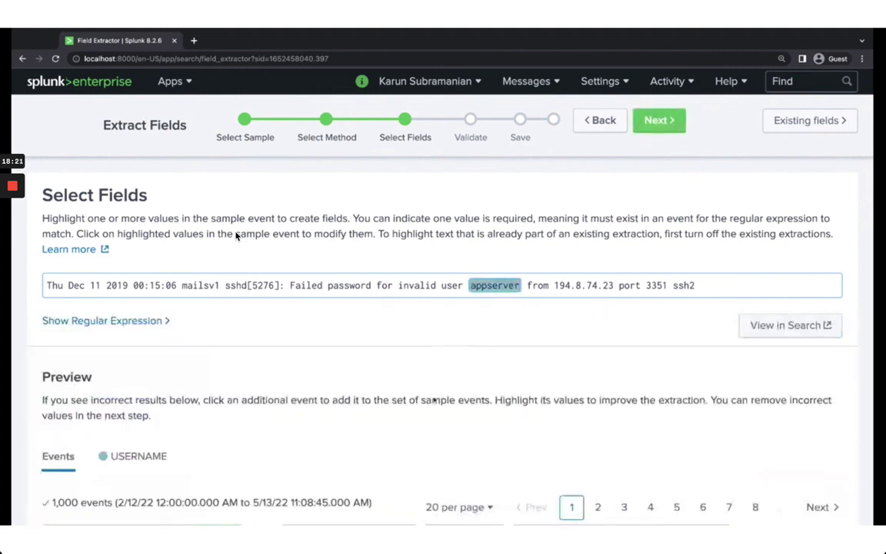
scroll(236, 236, down, 3)
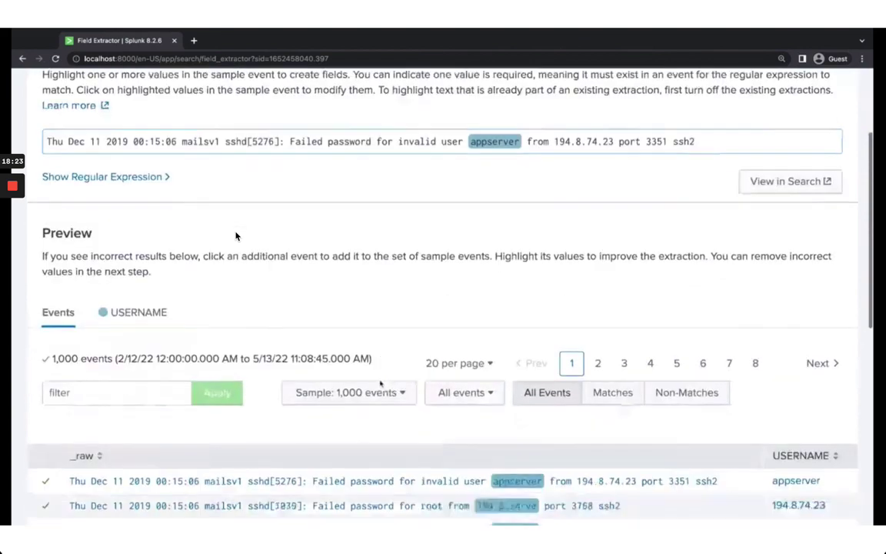
scroll(380, 382, down, 2)
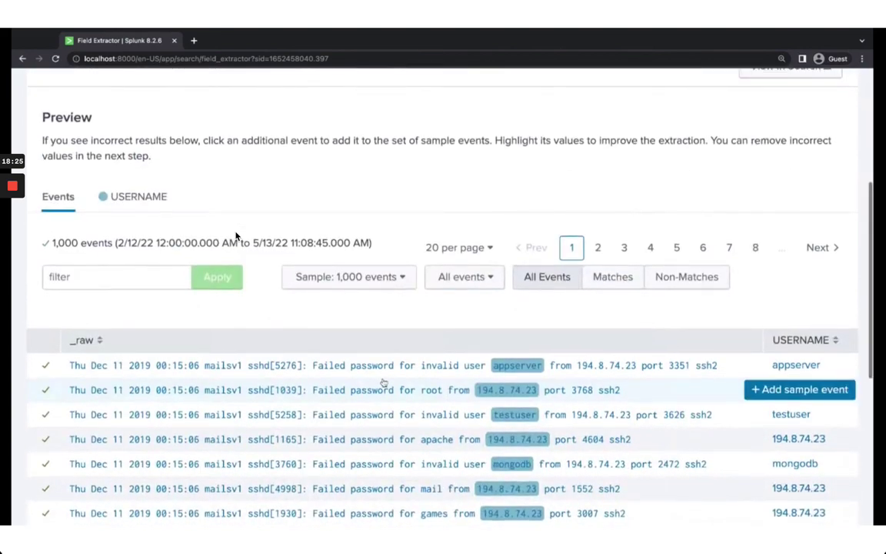
scroll(383, 382, down, 2)
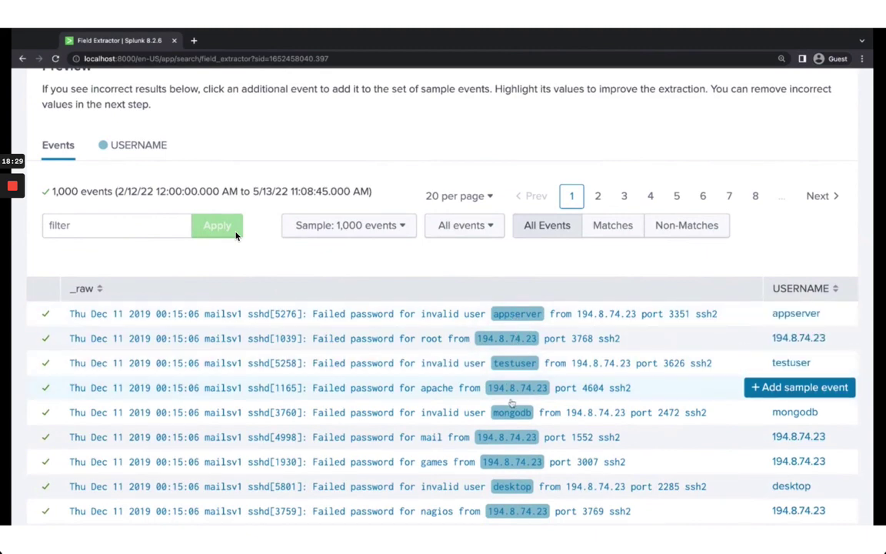
scroll(511, 401, down, 1)
scroll(492, 399, up, 2)
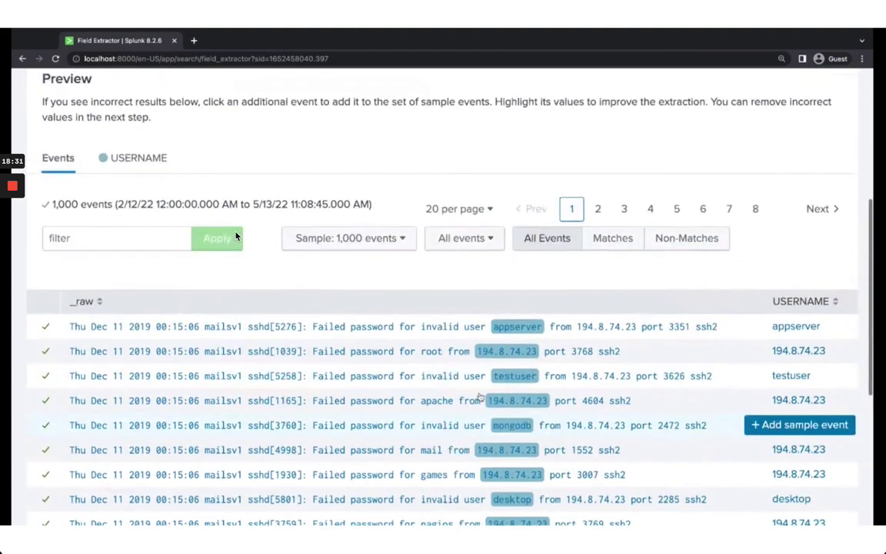
Step: Review the distinct USERNAME values and their counts in the preview
click(137, 159)
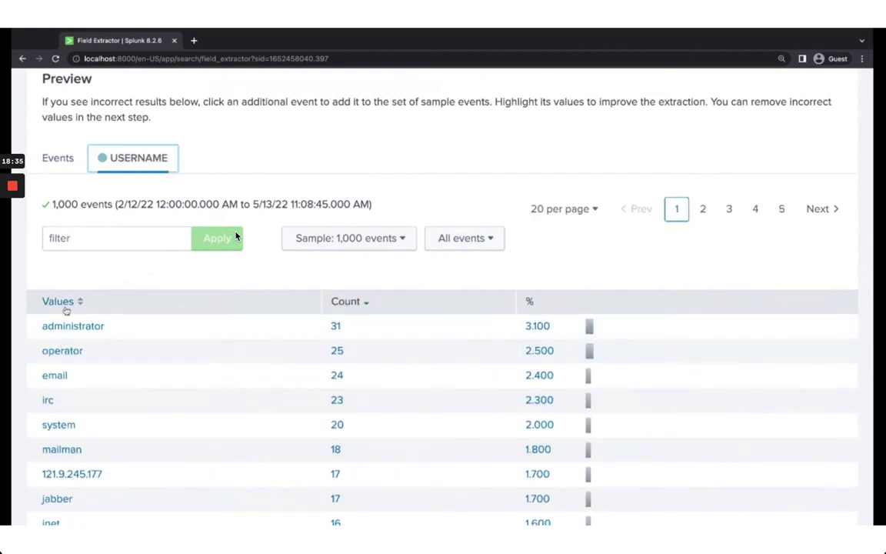
scroll(83, 374, down, 1)
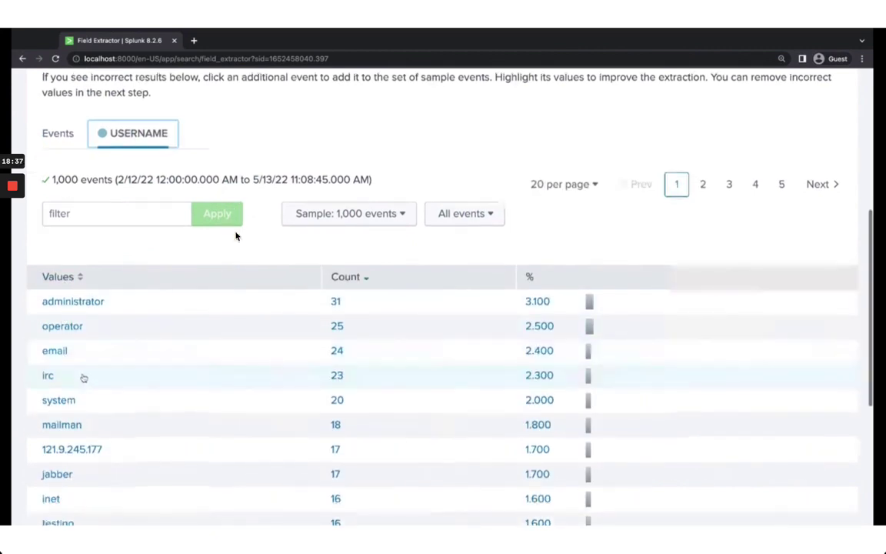
scroll(83, 376, down, 2)
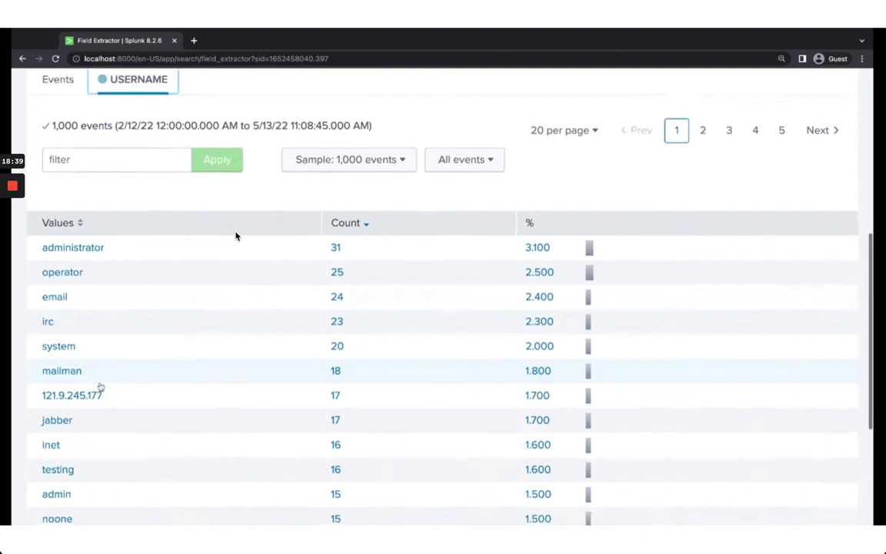
scroll(100, 386, down, 3)
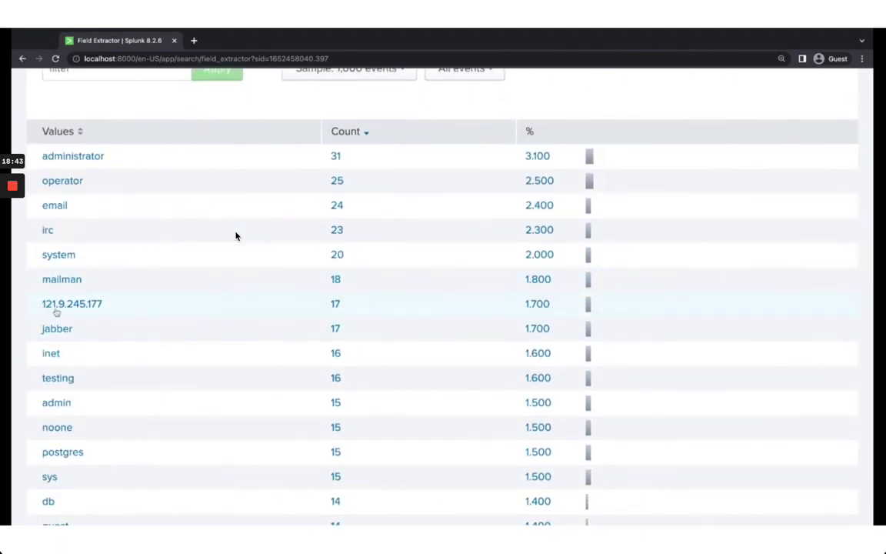
scroll(80, 370, up, 2)
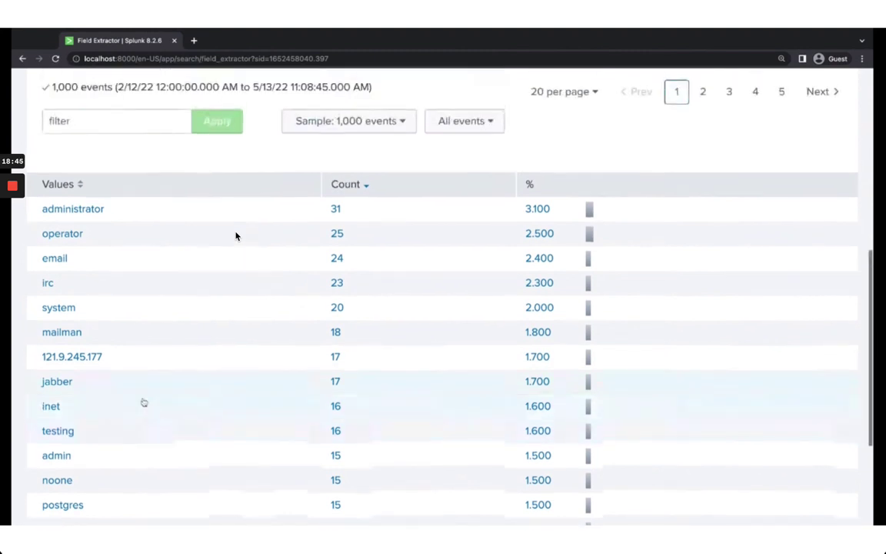
scroll(143, 402, up, 6)
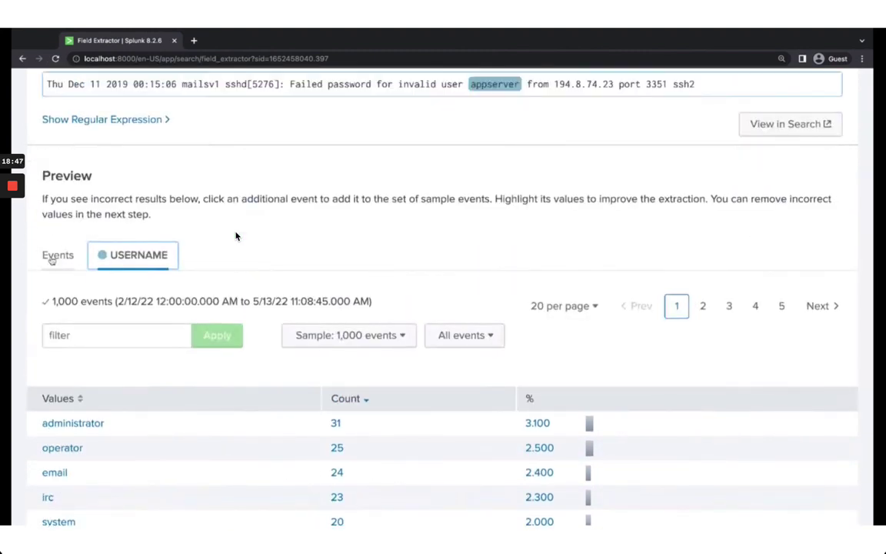
Step: Switch the preview back to the sample events and return to the page top
click(52, 260)
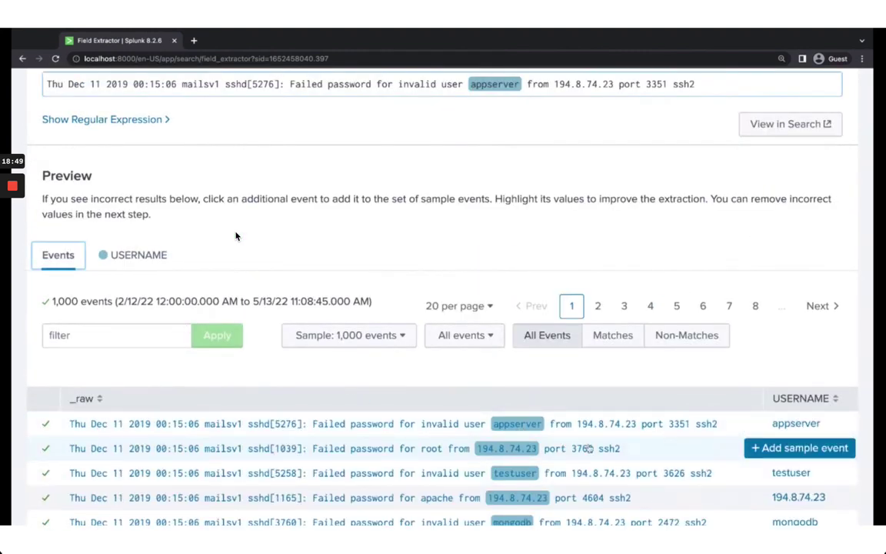
scroll(596, 456, up, 1)
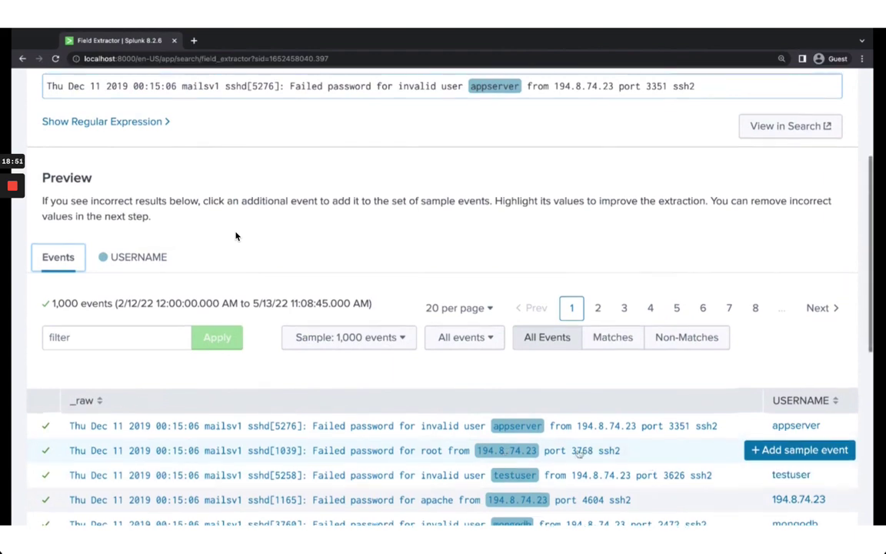
scroll(592, 461, up, 2)
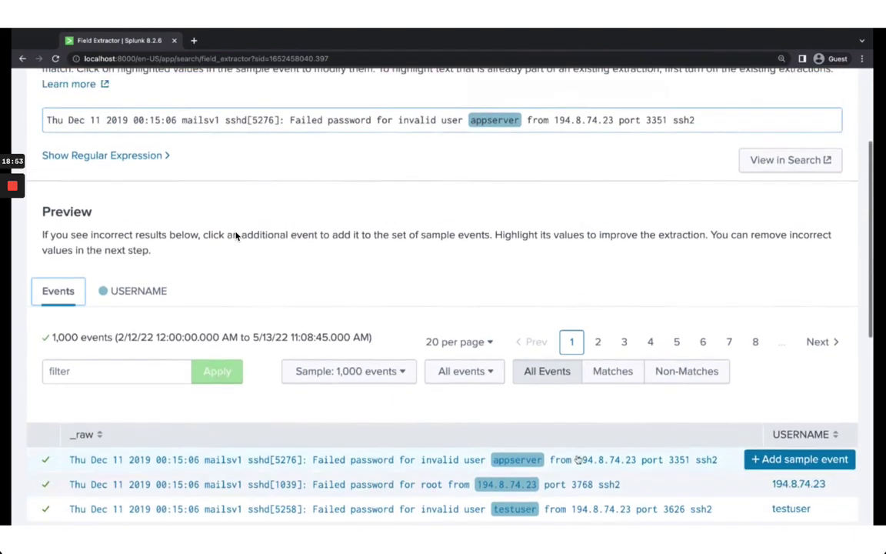
scroll(571, 469, up, 5)
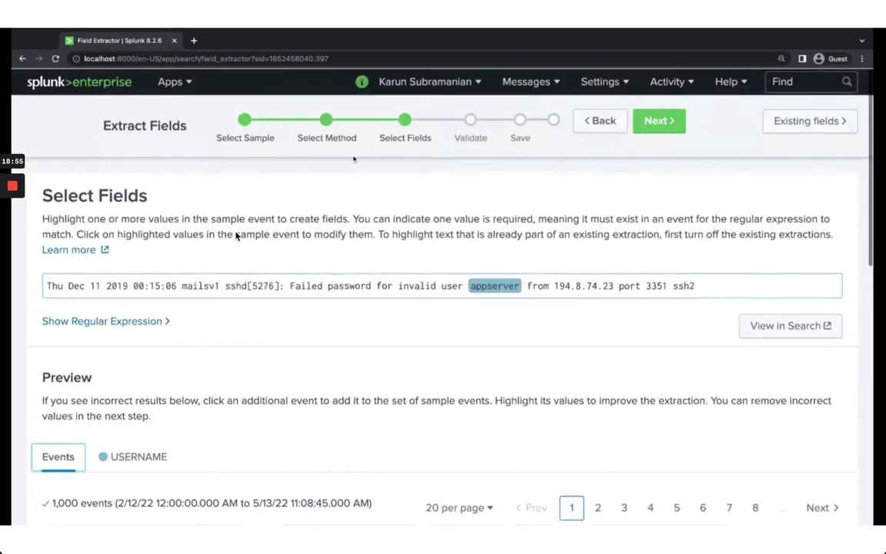
Step: Advance to the Validate step and review the USERNAME matches across the events
click(653, 121)
scroll(437, 178, down, 2)
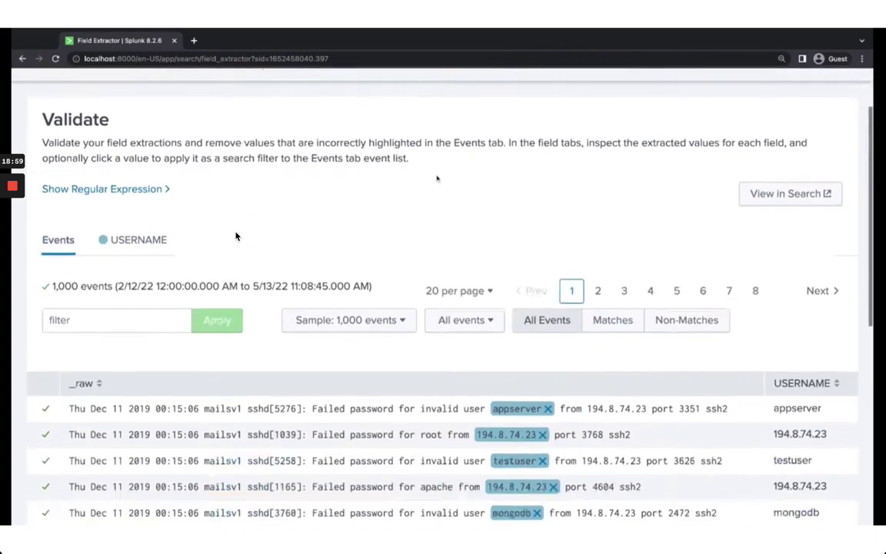
scroll(437, 178, down, 3)
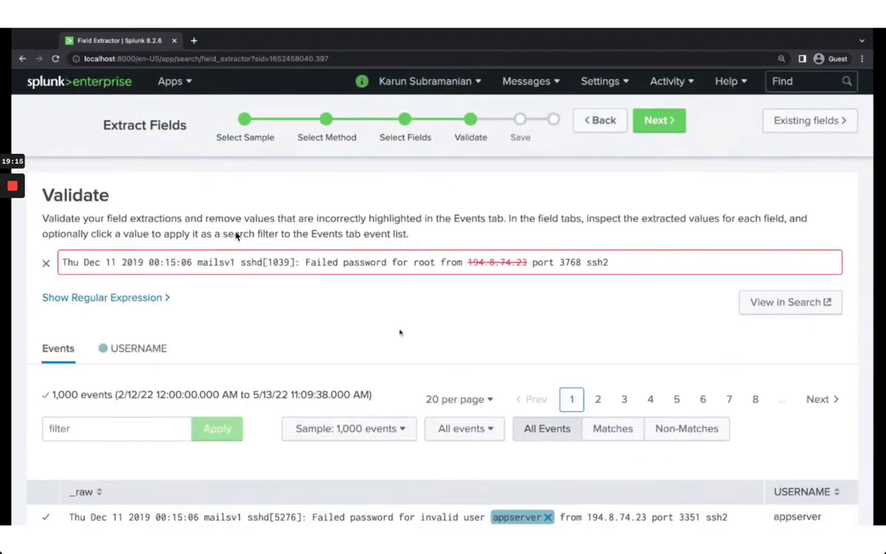
scroll(236, 236, down, 3)
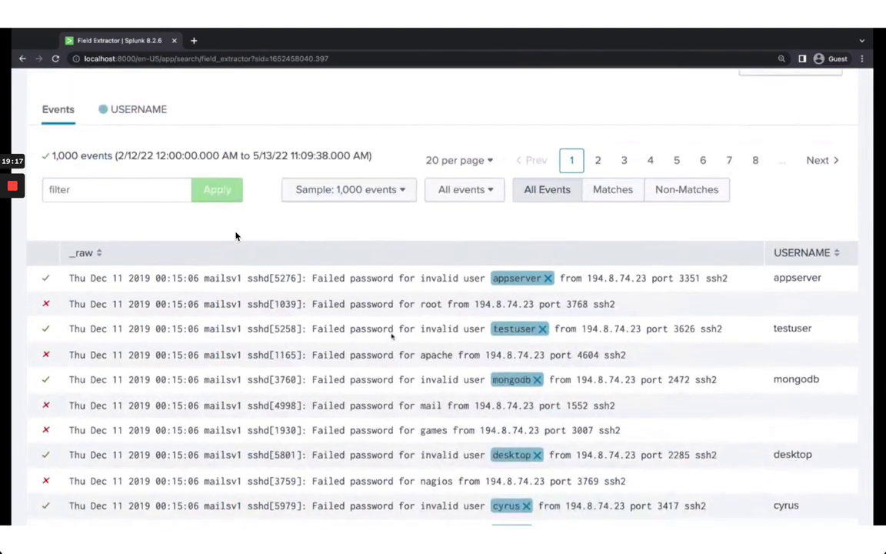
Step: Select the words 'invalid user' in the mongodb event as the text shared by correct matches
scroll(236, 236, down, 1)
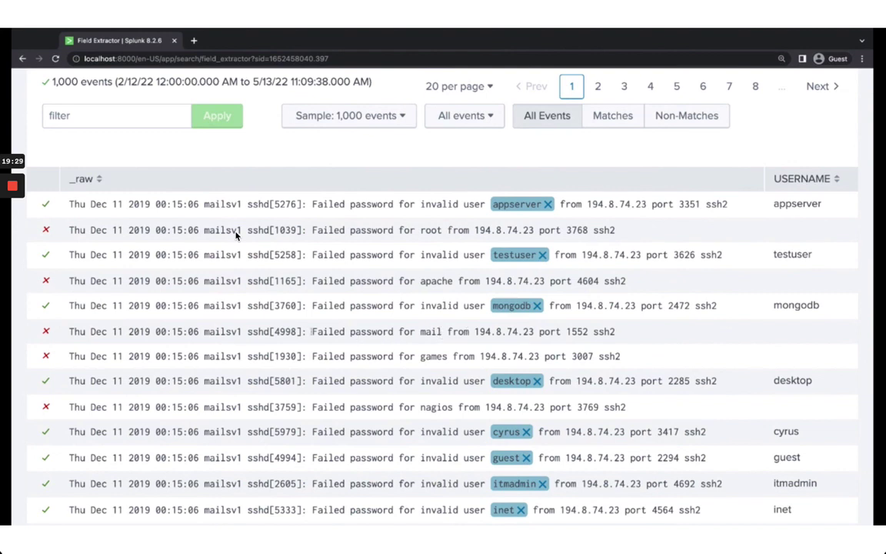
drag(310, 331, 533, 331)
double_click(444, 305)
key(shift+alt+Right)
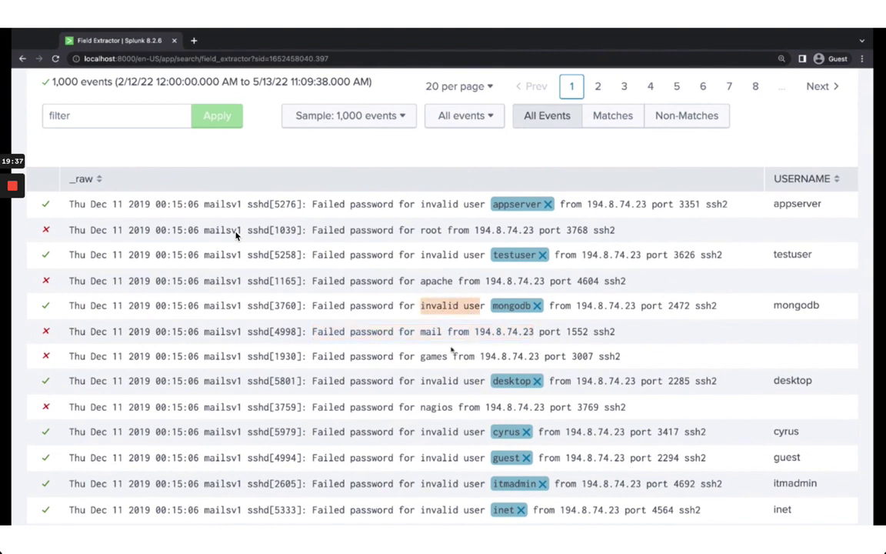
scroll(236, 235, up, 2)
scroll(236, 235, up, 1)
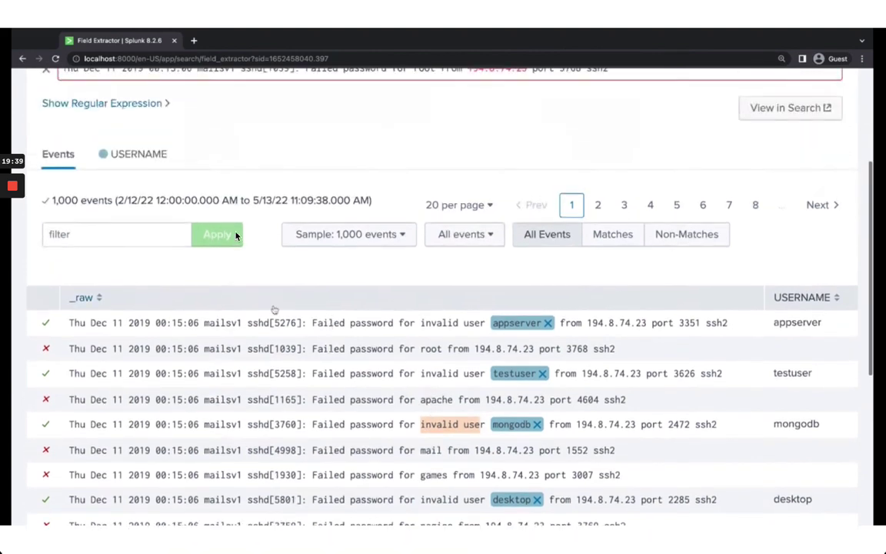
scroll(156, 268, up, 1)
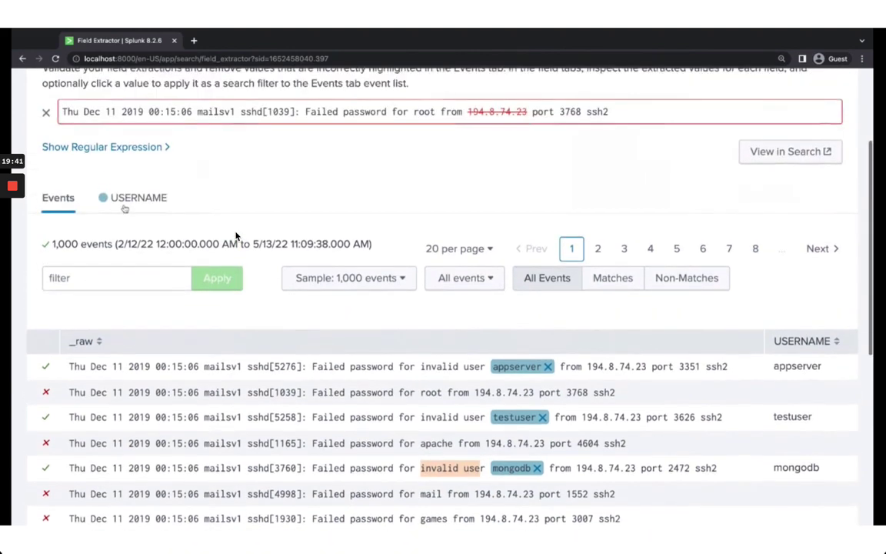
Step: Review the USERNAME values table, led by db (33), administrator (31) and operator (25), with no IP addresses
click(126, 199)
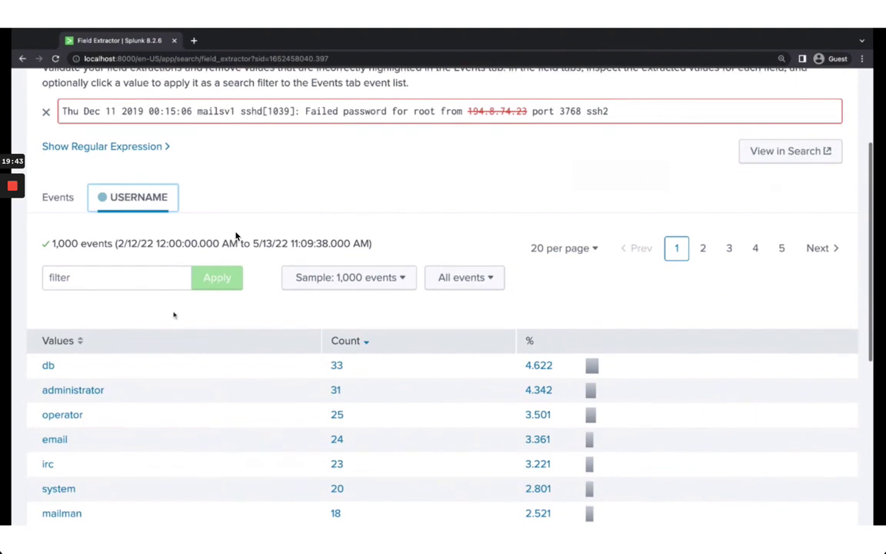
scroll(236, 235, down, 4)
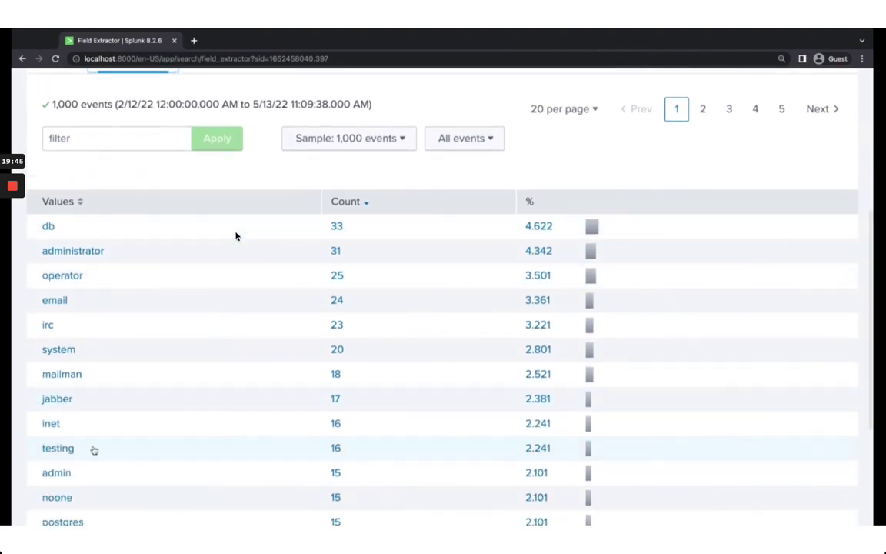
scroll(236, 235, down, 3)
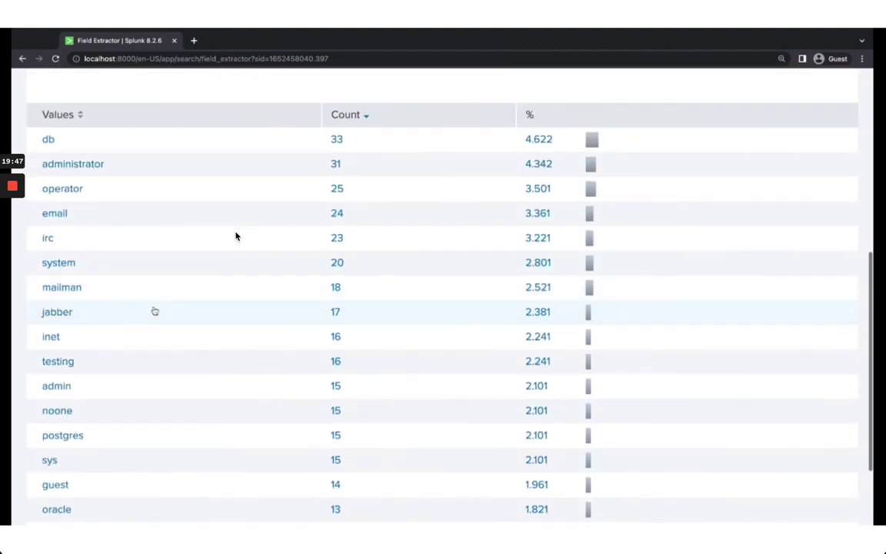
scroll(236, 236, down, 2)
scroll(236, 235, up, 10)
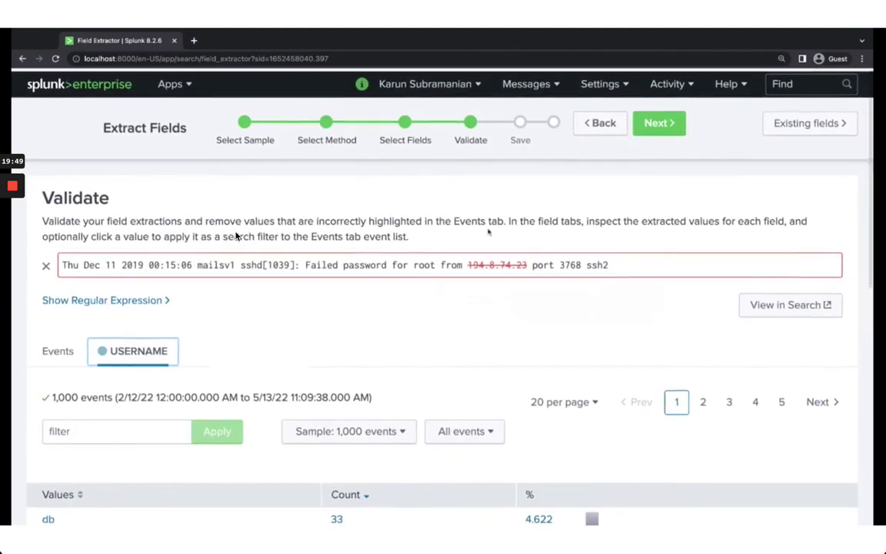